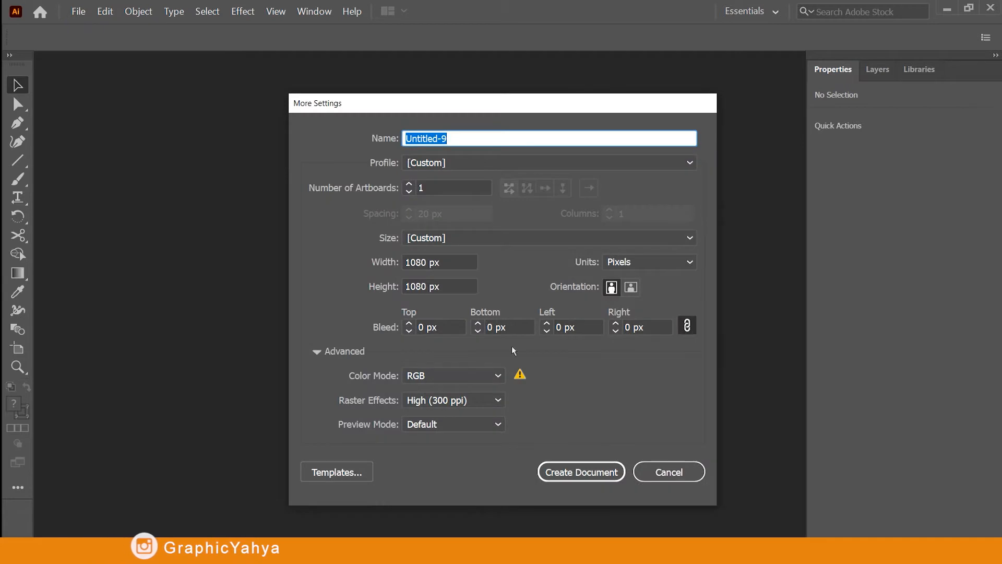
Step: Create a 1080 × 1080 px RGB document and draw two parallel vertical lines about 265 px long and 45 px apart
left_click(571, 465)
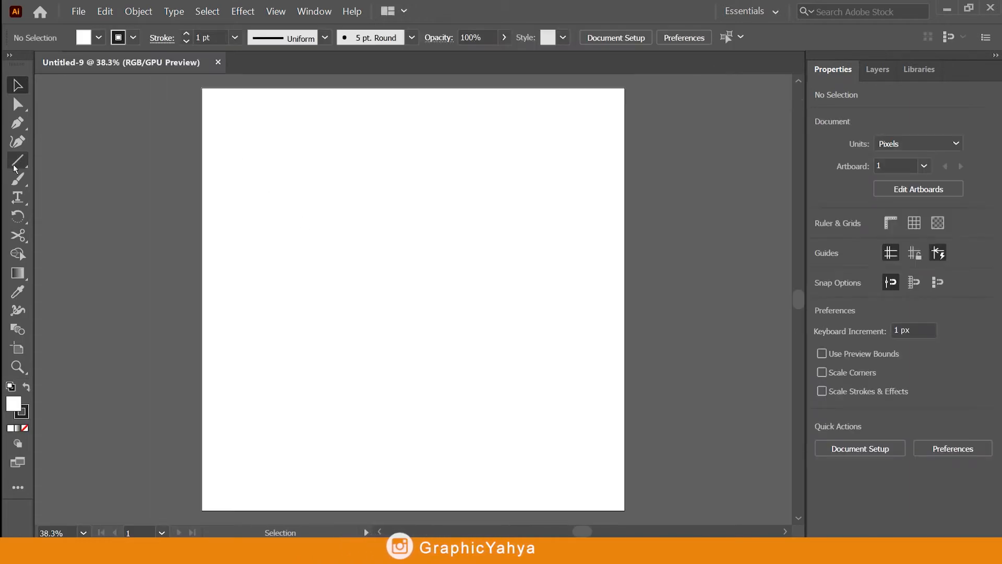
left_click_drag(403, 201, 407, 306)
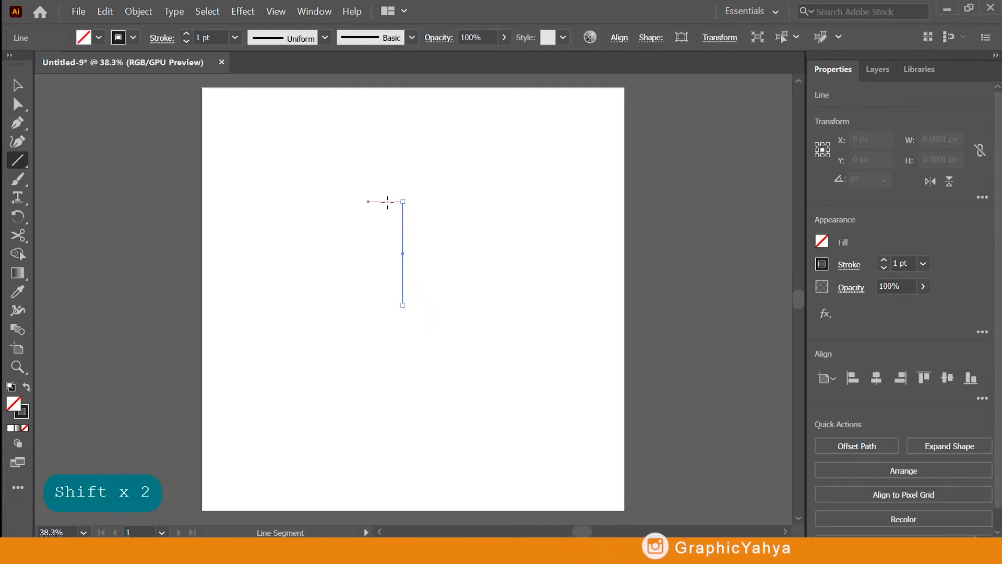
left_click_drag(385, 201, 388, 305)
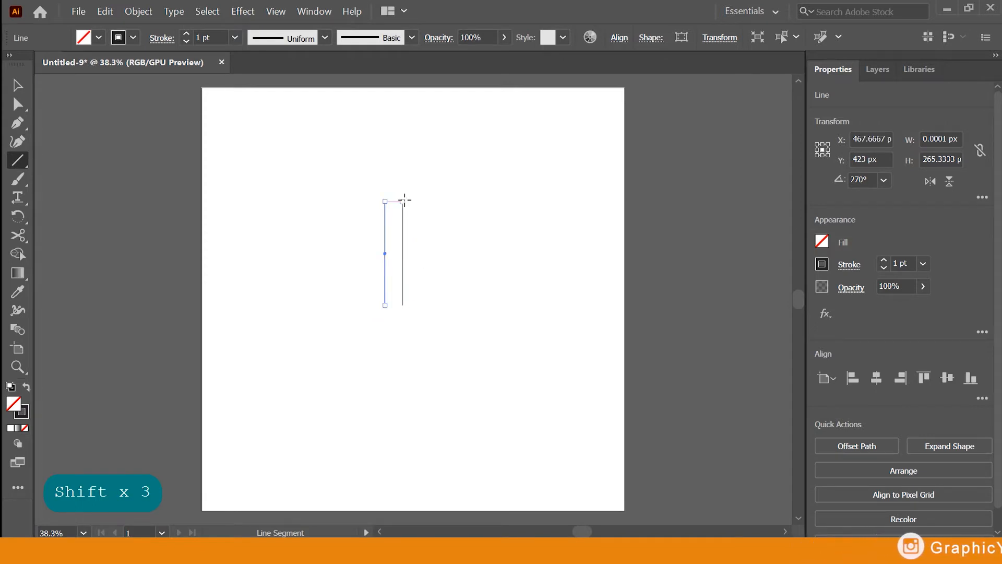
Step: Set the stroke weight of both vertical lines to 3 pt
left_click(18, 85)
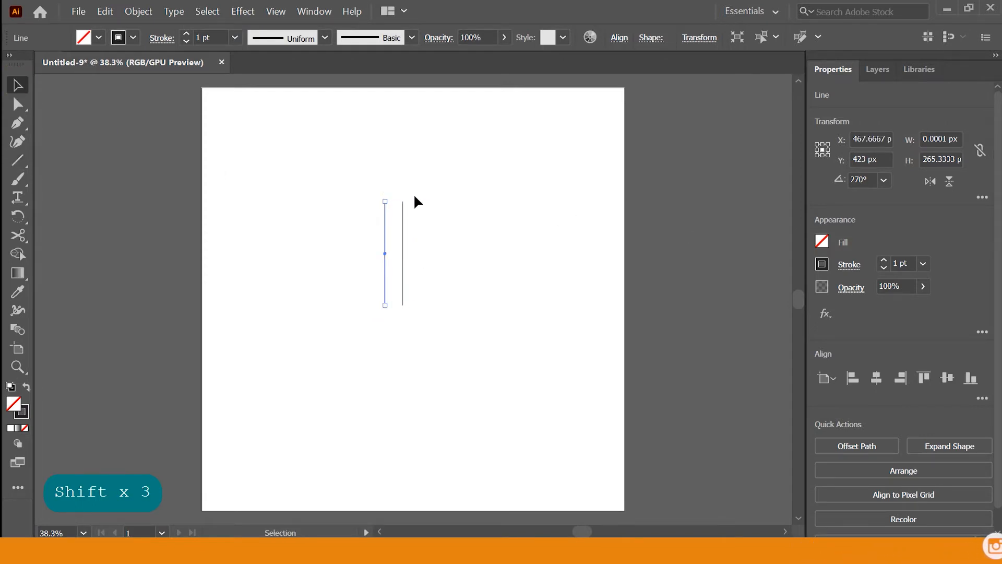
left_click_drag(414, 195, 347, 214)
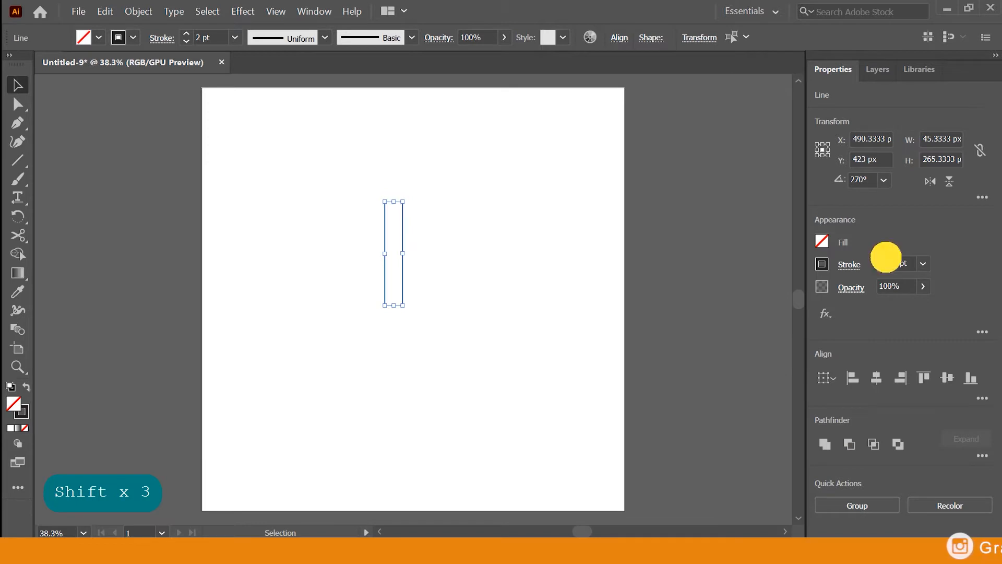
left_click(884, 260)
Step: Duplicate the line pair, rotate the copy about 32° counterclockwise, and place and lengthen it diagonally across the vertical lines
key("ctrl+c")
key("ctrl+v")
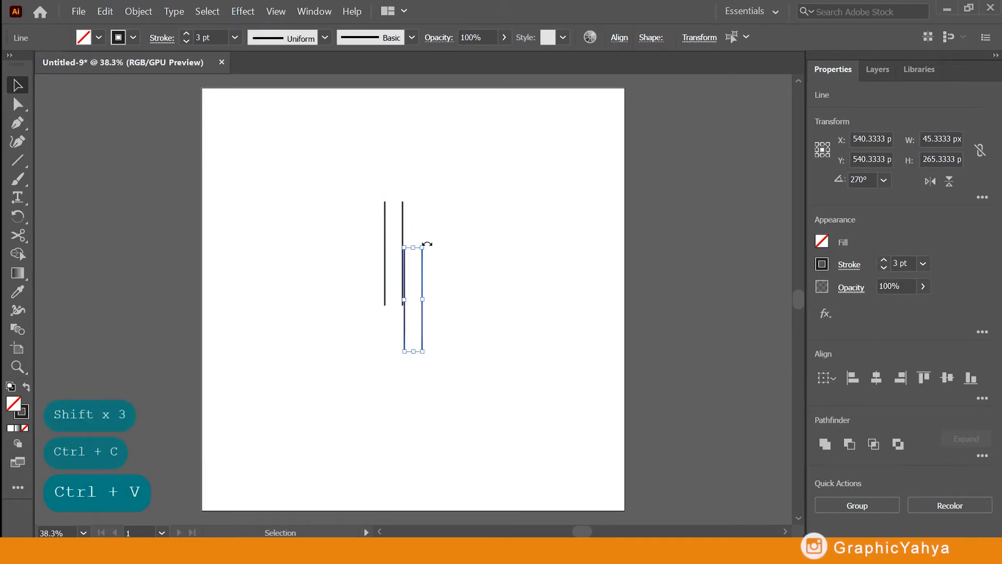
left_click_drag(426, 240, 389, 230)
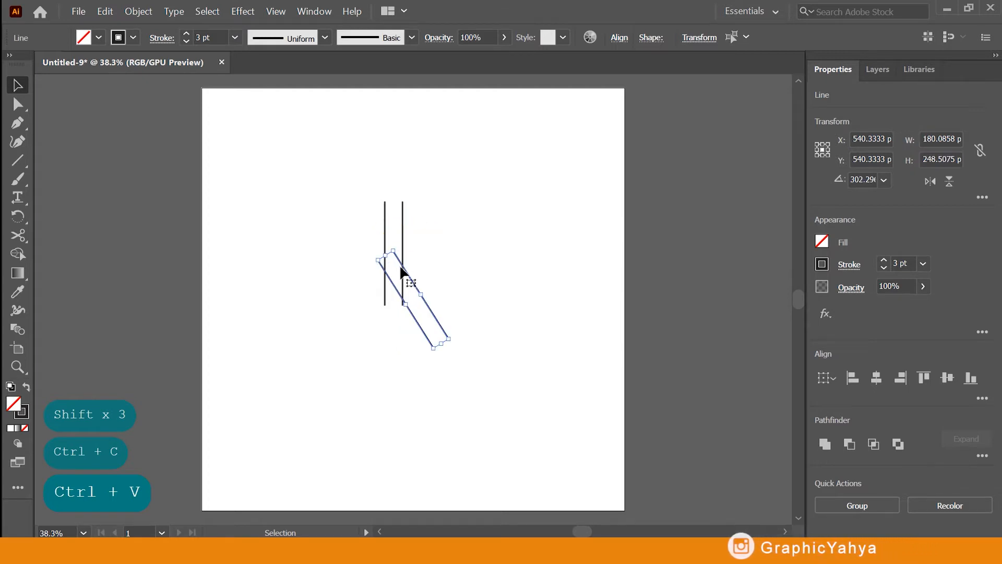
left_click_drag(405, 267, 387, 220)
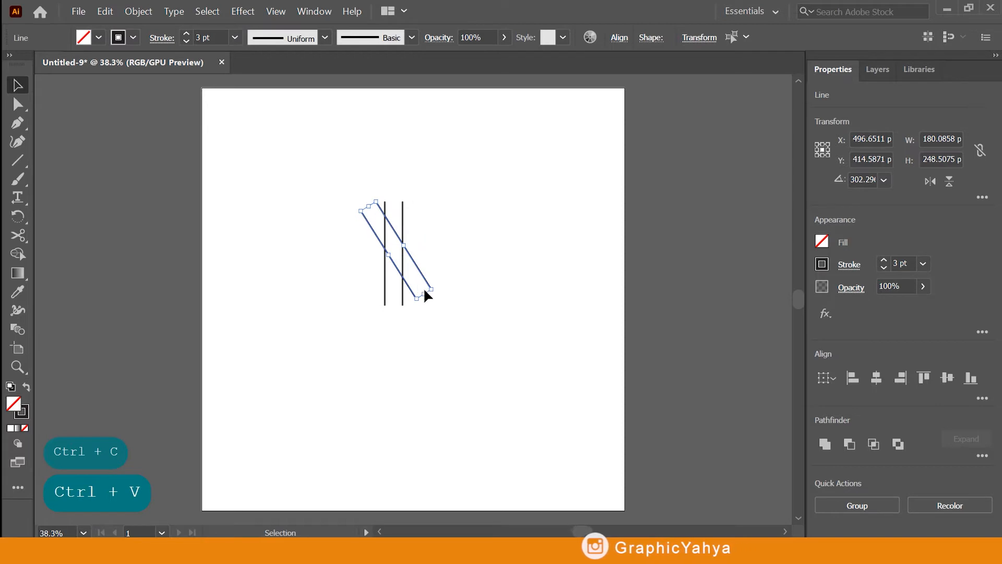
left_click_drag(424, 288, 447, 313)
left_click(462, 240)
Step: Reflect a copy of all four lines across the vertical axis and move it right so the diagonals cross in a V
key("ctrl+a")
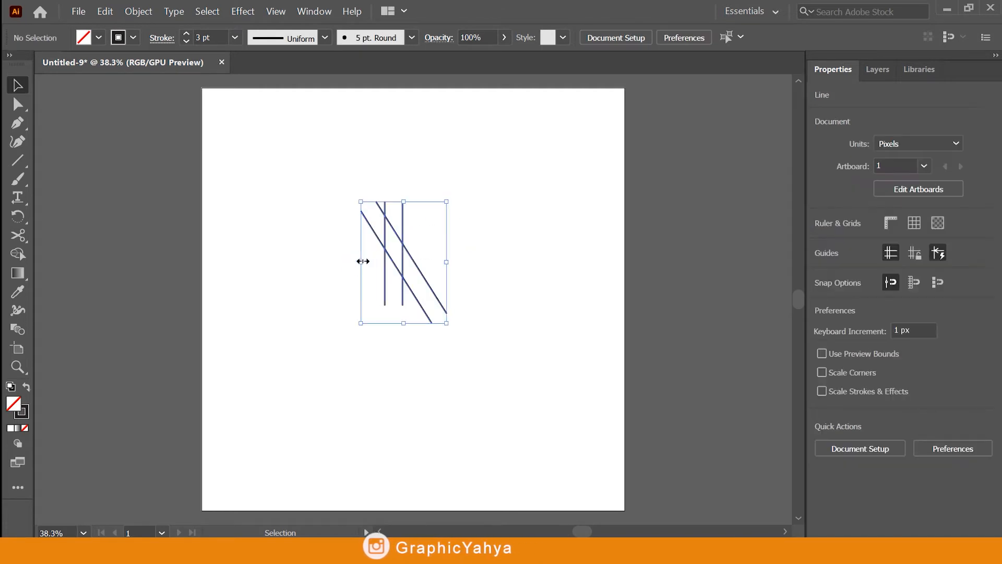
right_click(403, 245)
mouse_move(470, 408)
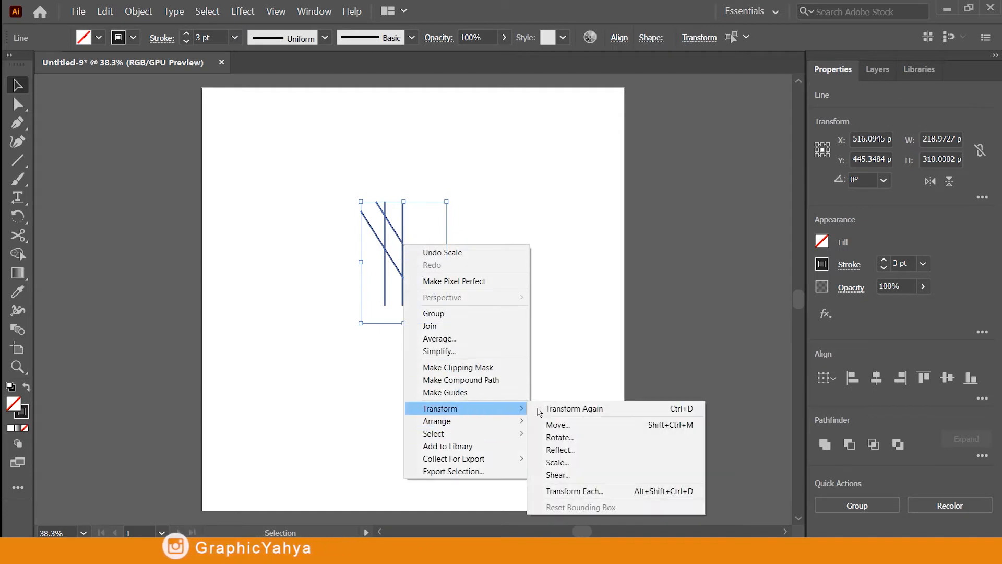
left_click(564, 450)
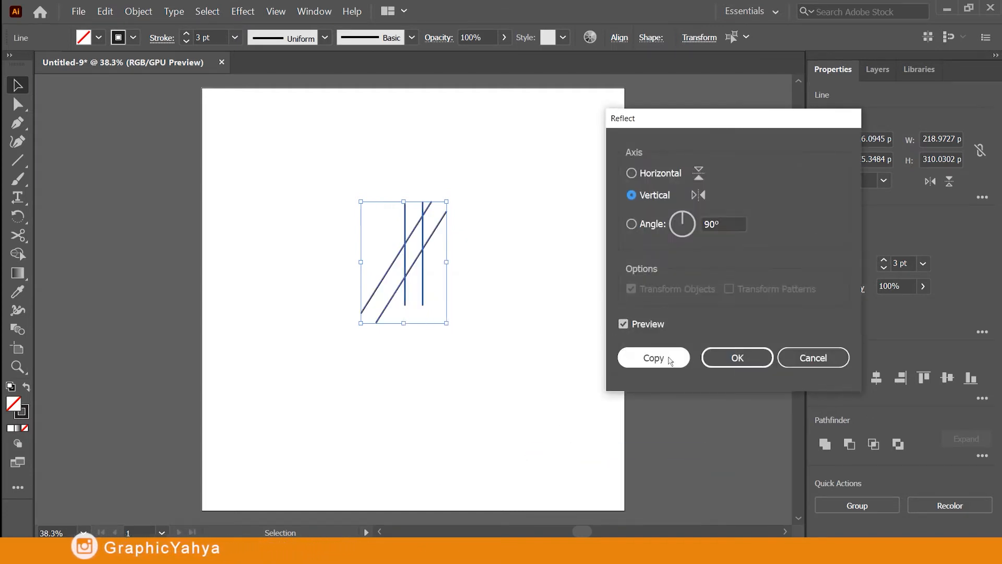
left_click(652, 356)
left_click_drag(422, 250, 471, 250)
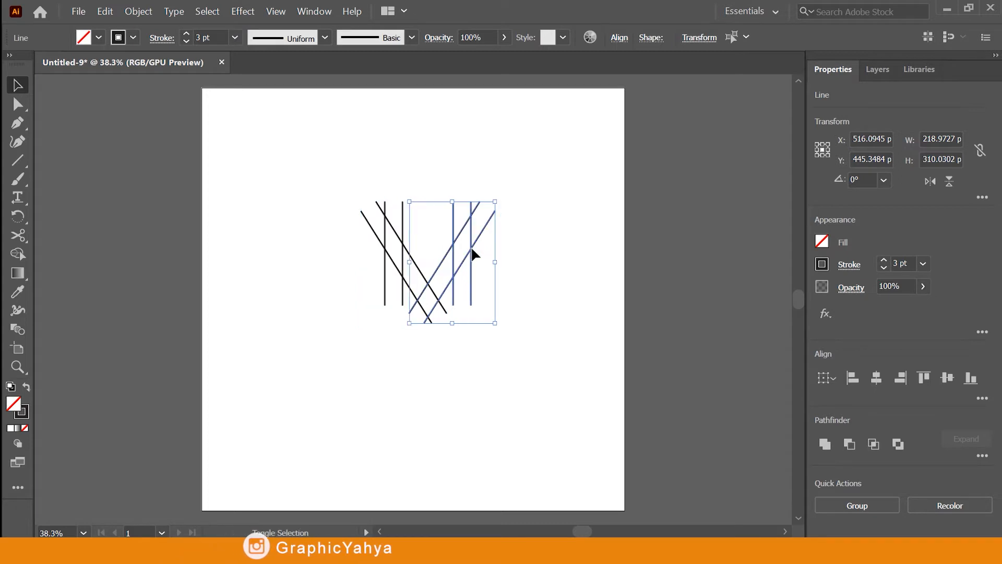
left_click(544, 258)
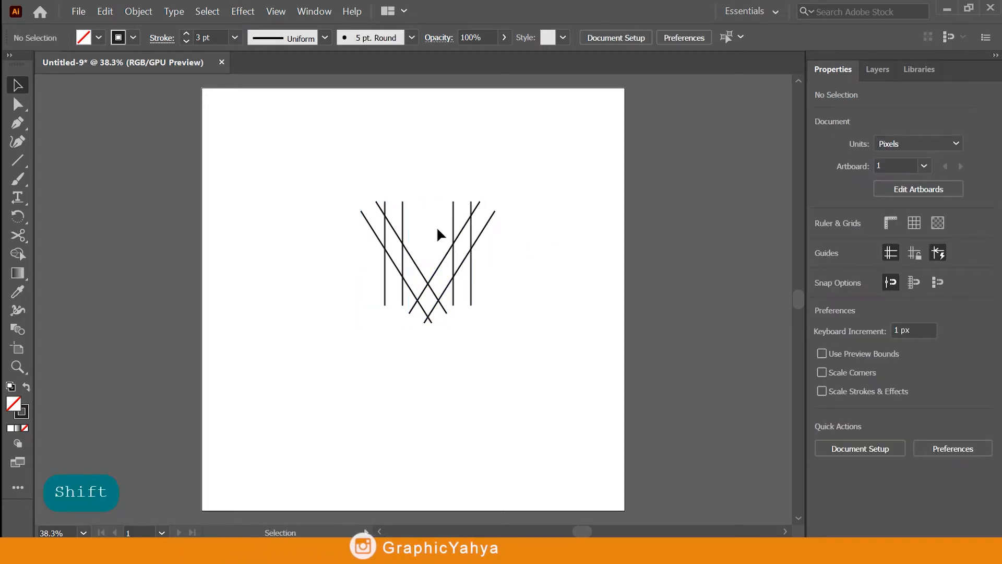
Step: Group the four lines of the right half and the four lines of the left half as two separate groups
key("ctrl+plus")
key("ctrl+plus")
key("space")
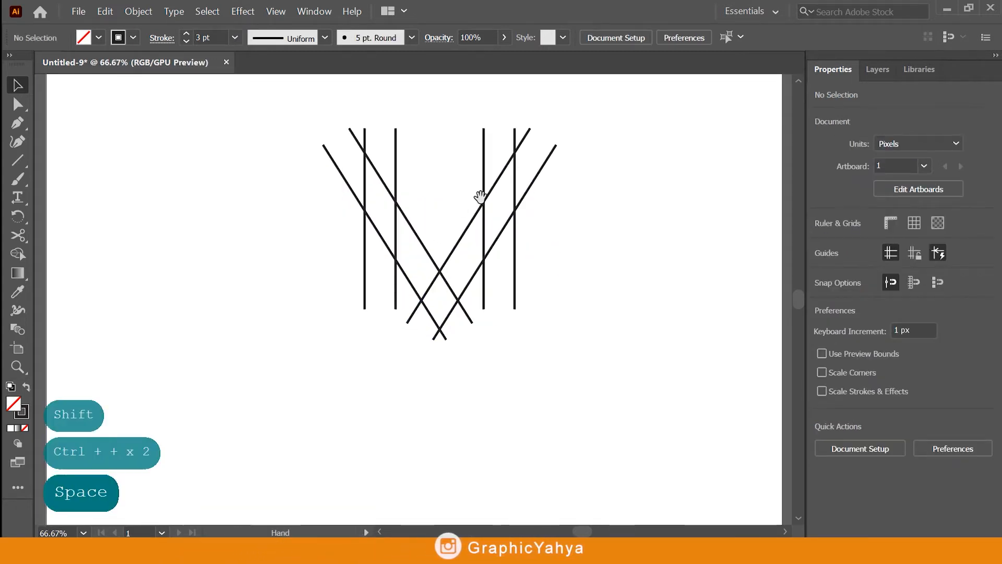
left_click_drag(480, 196, 441, 276)
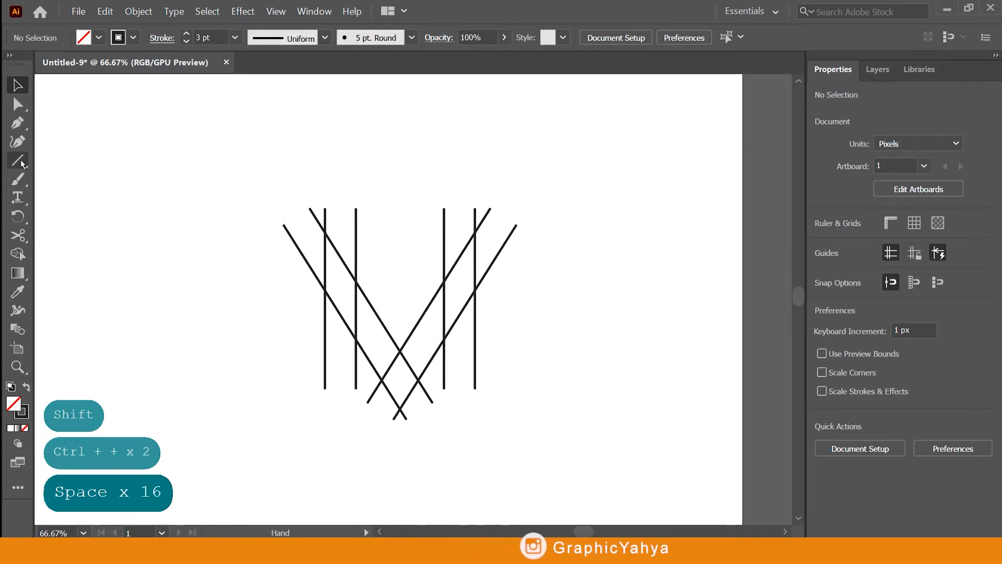
left_click_drag(553, 184, 408, 264)
key("ctrl+g")
left_click(392, 156)
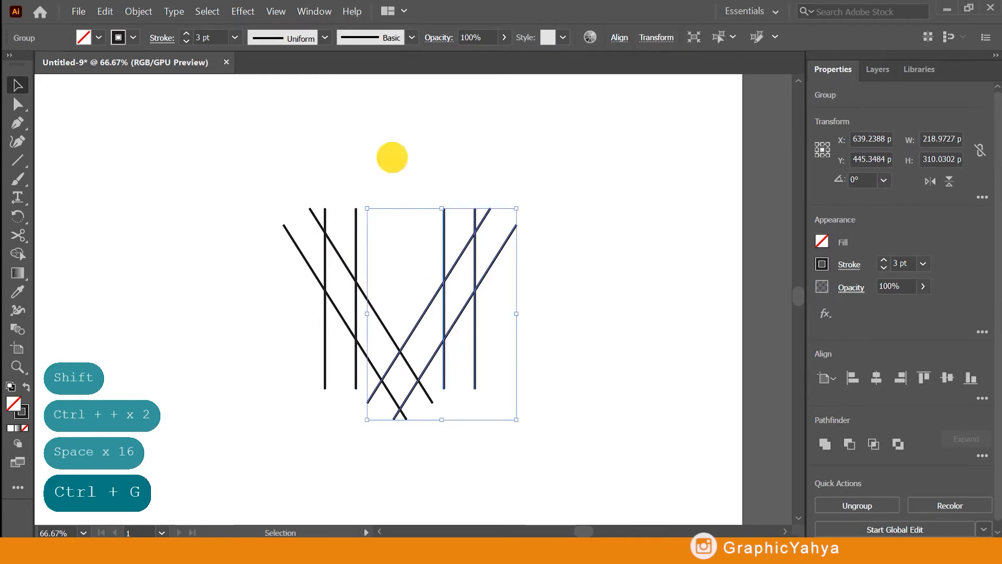
left_click_drag(227, 214, 381, 280)
key("ctrl+g")
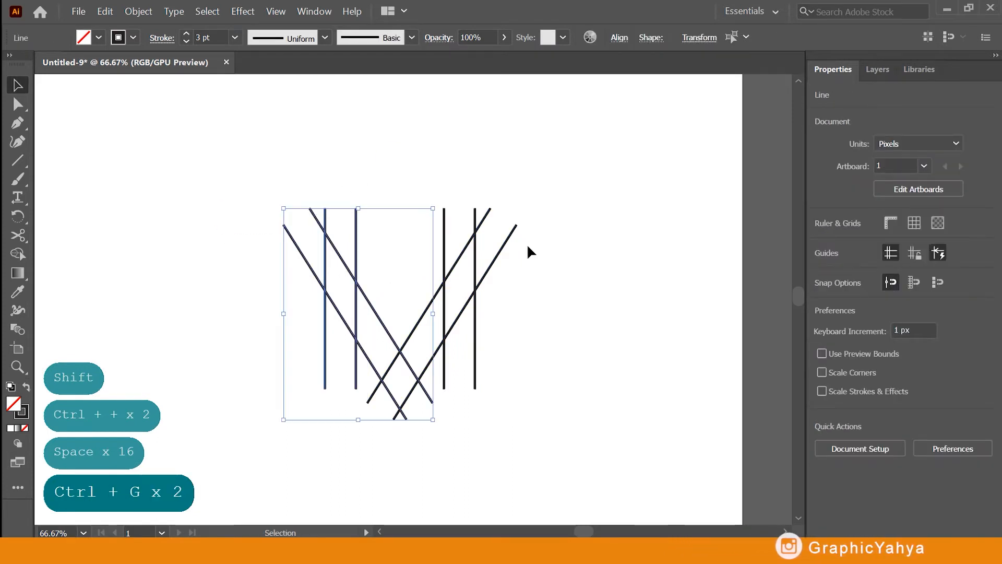
left_click_drag(584, 164, 274, 304)
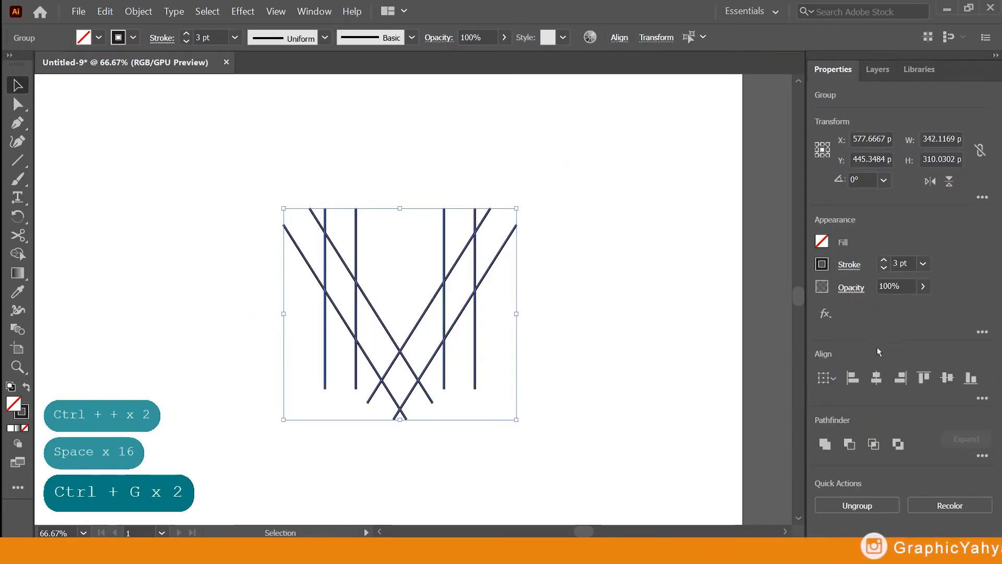
left_click(626, 237)
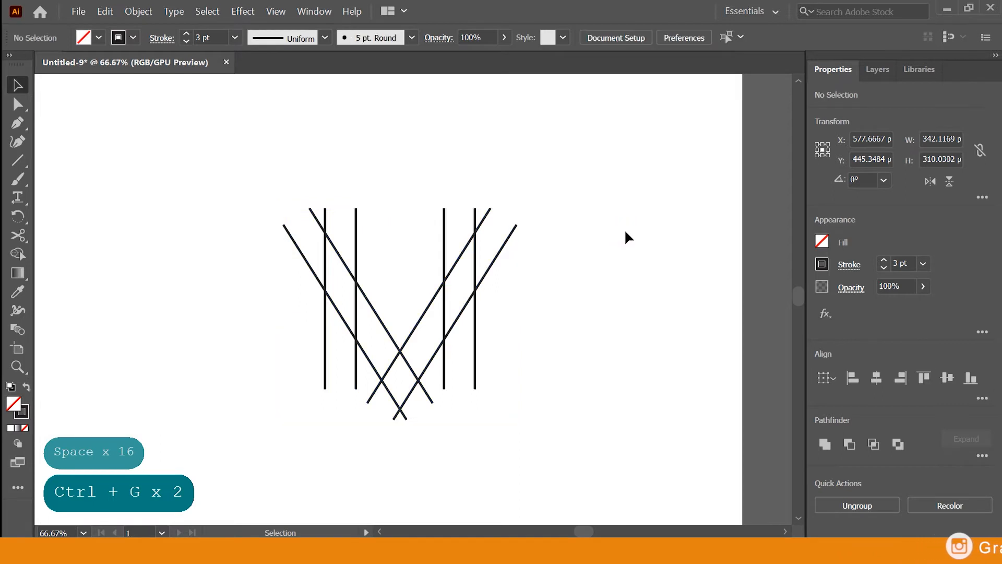
Step: Draw horizontal lines about 72 px and 84 px long inward from where the outer diagonals cross the right and left outer verticals
left_click(18, 160)
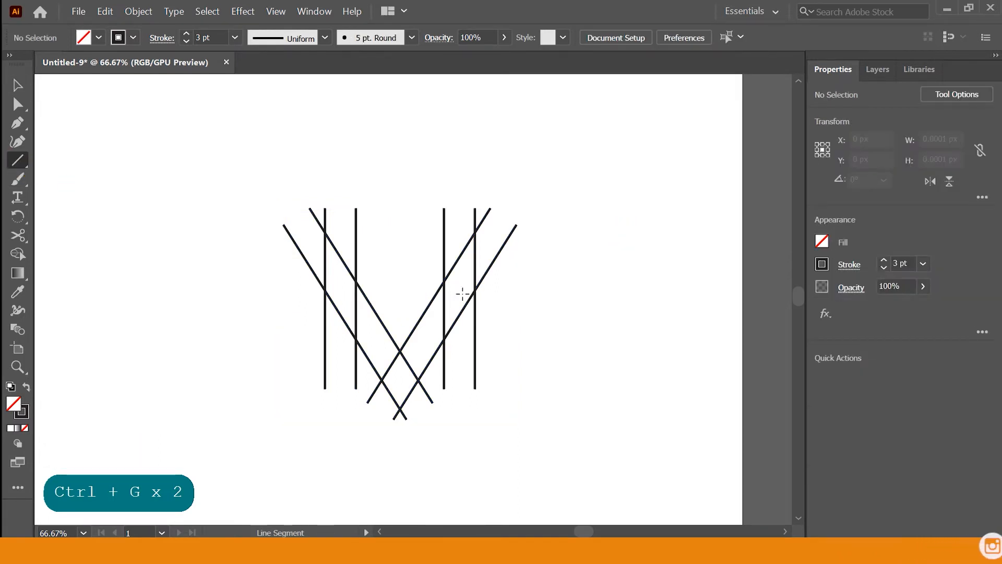
left_click_drag(475, 289, 425, 290)
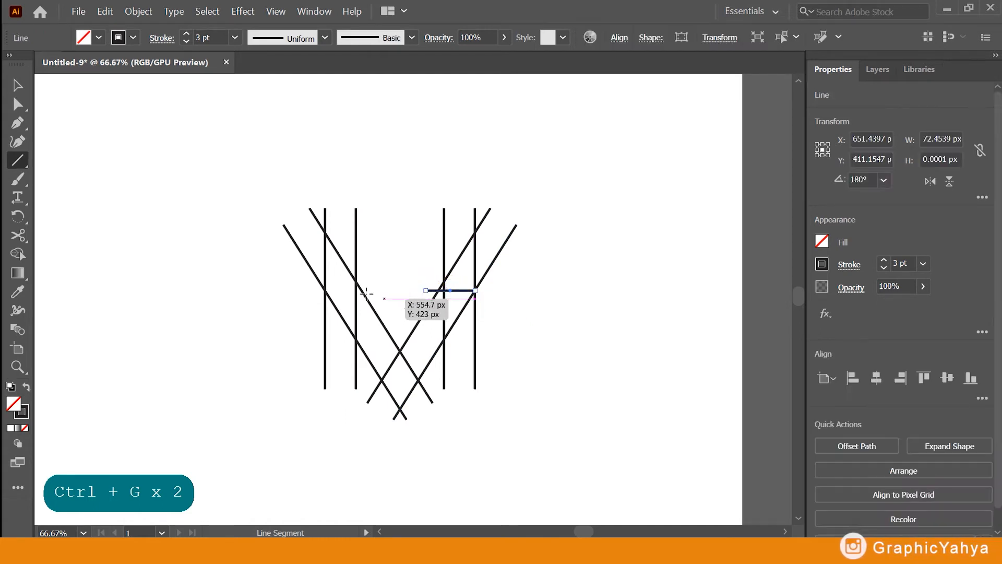
left_click_drag(324, 288, 382, 291)
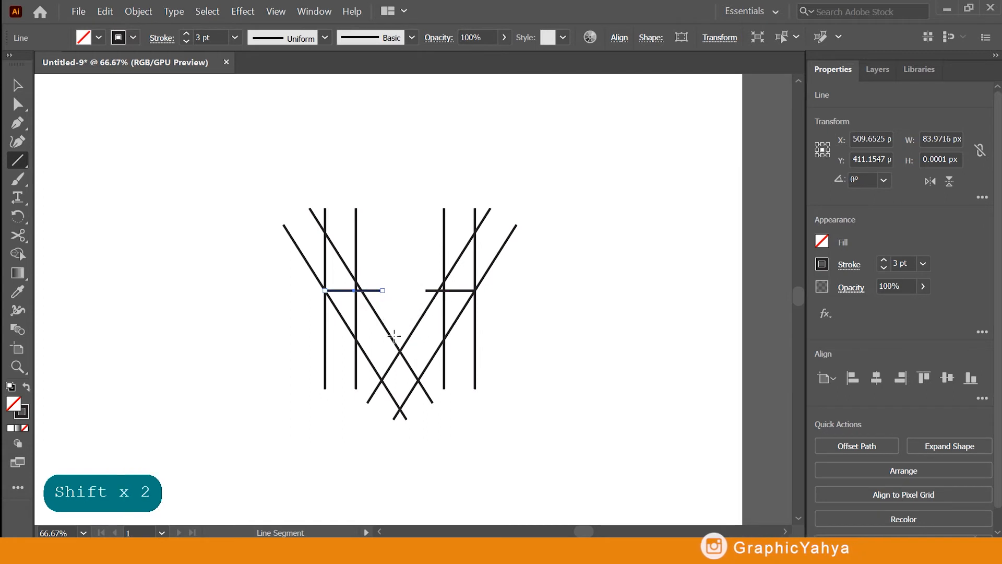
Step: Draw a horizontal line about 57 px long between the two side-by-side diagonal intersections near the V's lower point
left_click_drag(380, 378, 419, 378)
key("ctrl+z")
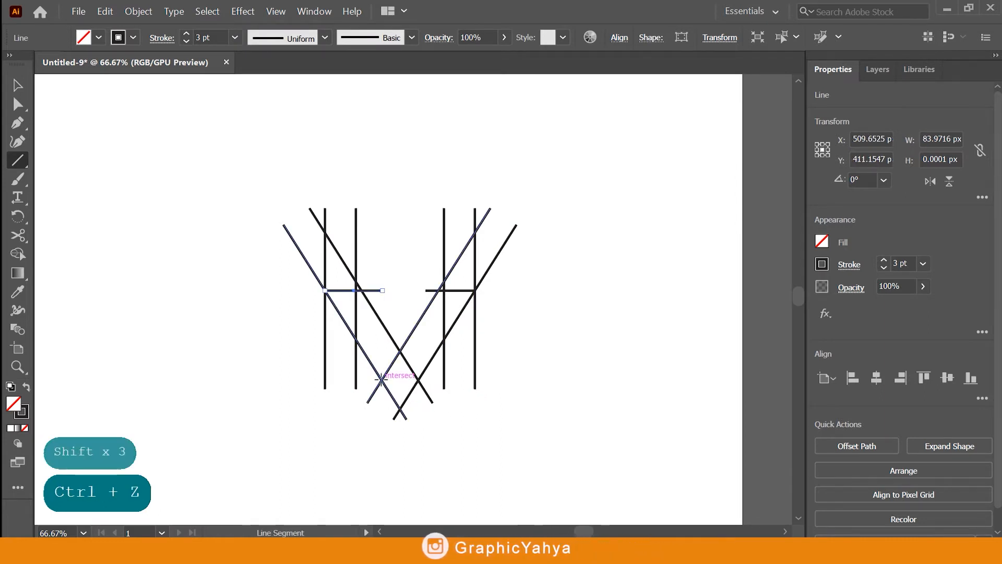
left_click_drag(380, 378, 420, 380)
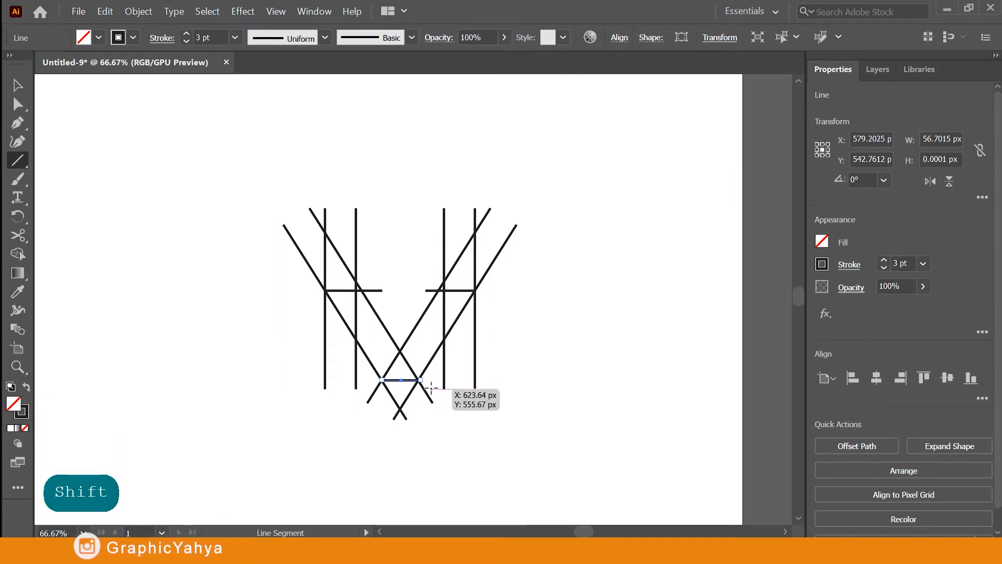
left_click_drag(431, 388, 488, 388)
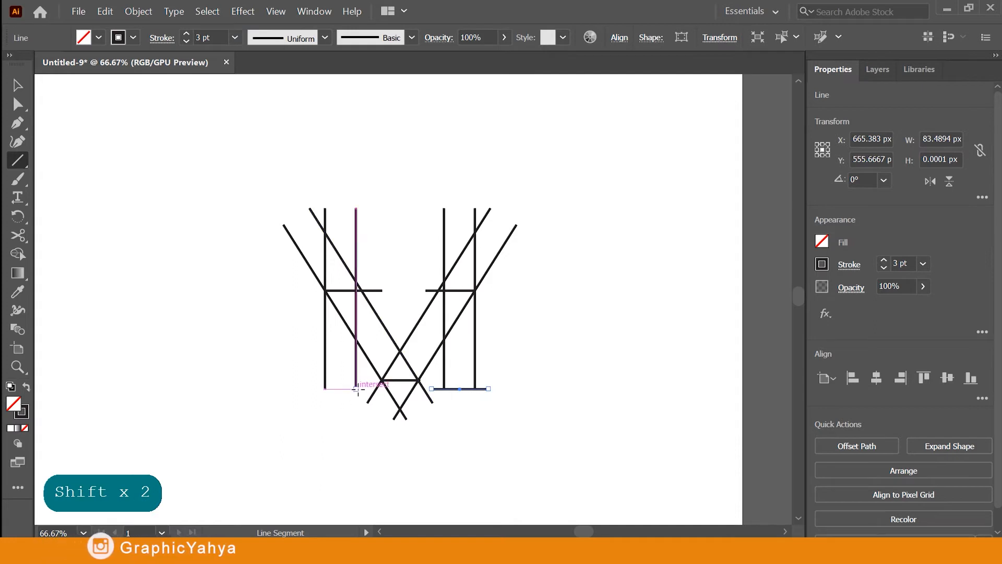
left_click_drag(369, 388, 314, 388)
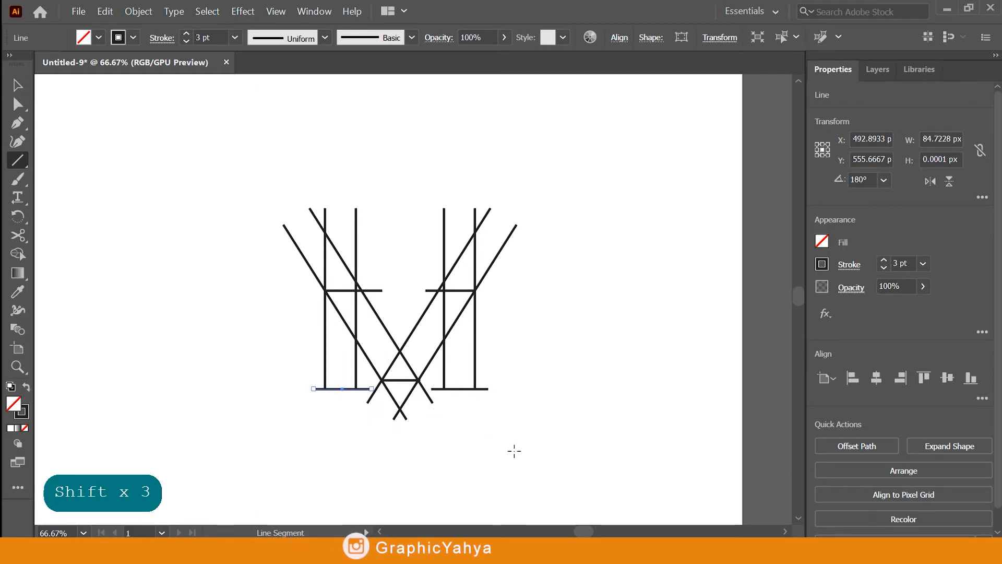
key("ctrl+z")
key("ctrl+z")
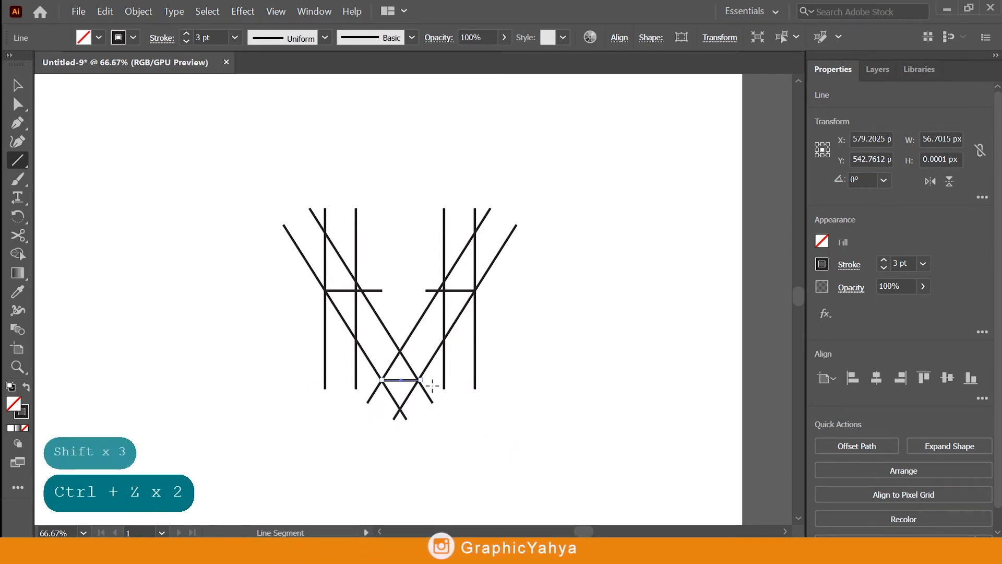
Step: Draw horizontal base lines about 80 px and 77 px long across the right and left vertical pairs, slightly above their lower ends
left_click_drag(434, 387, 488, 389)
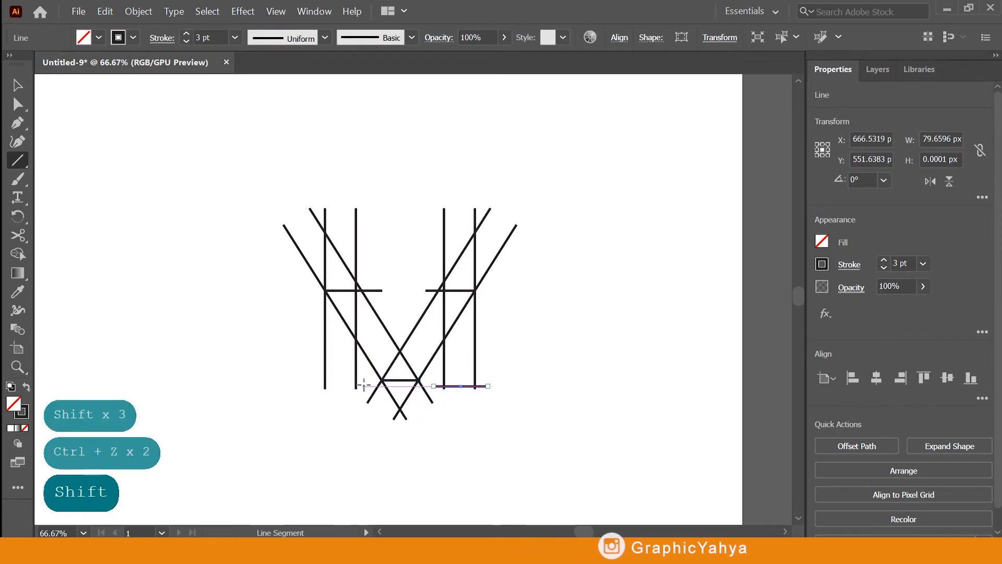
left_click_drag(364, 386, 311, 386)
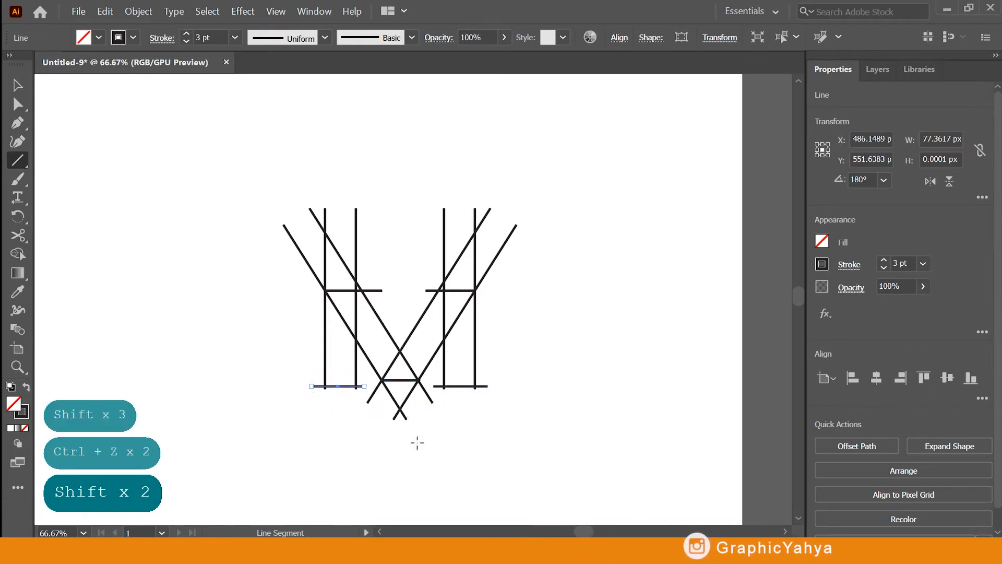
Step: Select all the lines and use Shape Builder to erase everything above the upper horizontals and their overhanging inner ends
left_click(18, 86)
left_click_drag(598, 163, 254, 447)
left_click(17, 254)
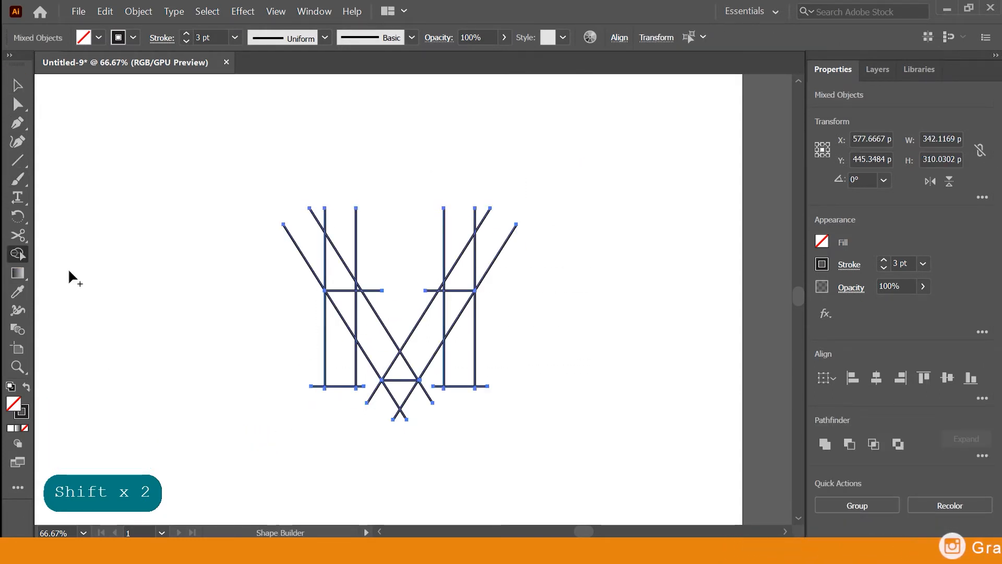
mouse_move(503, 274)
left_mouse_down()
mouse_move(472, 230)
mouse_move(482, 250)
mouse_move(518, 261)
mouse_move(474, 213)
mouse_move(454, 214)
mouse_move(457, 240)
mouse_move(420, 248)
mouse_move(429, 284)
left_mouse_up()
left_click_drag(374, 257, 340, 257)
left_click_drag(341, 218, 290, 222)
mouse_move(340, 255)
left_mouse_down()
mouse_move(284, 284)
mouse_move(374, 286)
left_mouse_up()
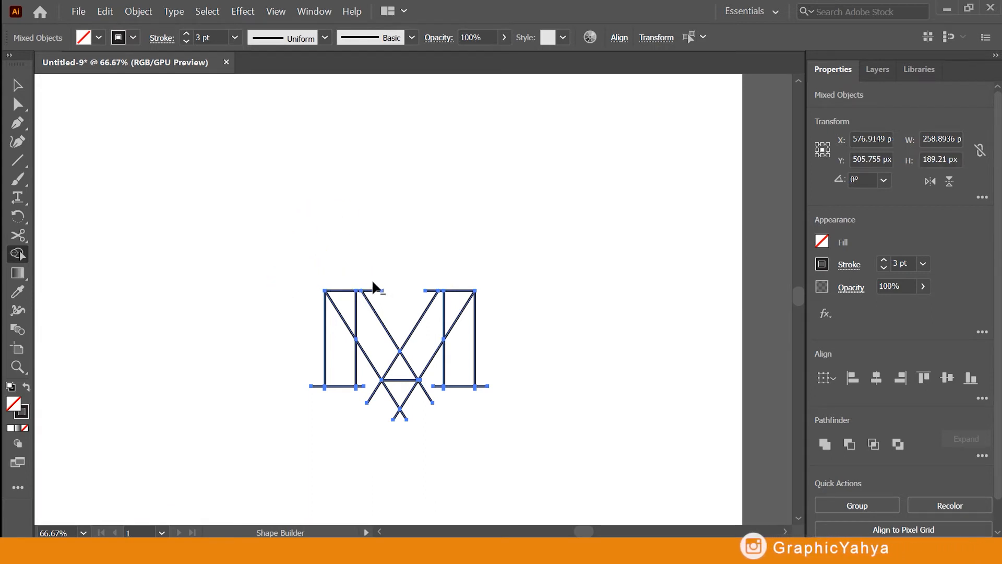
left_click(428, 290)
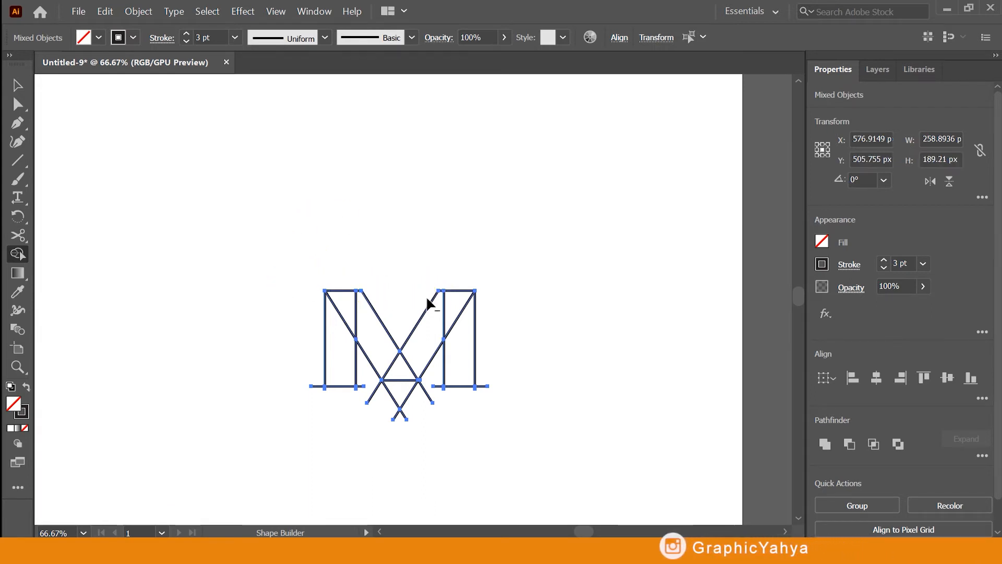
Step: Erase the overhanging ends of the base lines and the leftover diagonals below the V's flat bottom with Shape Builder
left_click(483, 388)
mouse_move(480, 389)
left_mouse_down()
mouse_move(440, 390)
mouse_move(436, 378)
mouse_move(437, 393)
mouse_move(431, 384)
mouse_move(421, 395)
mouse_move(427, 390)
mouse_move(319, 389)
left_mouse_up()
left_click(360, 385, "alt")
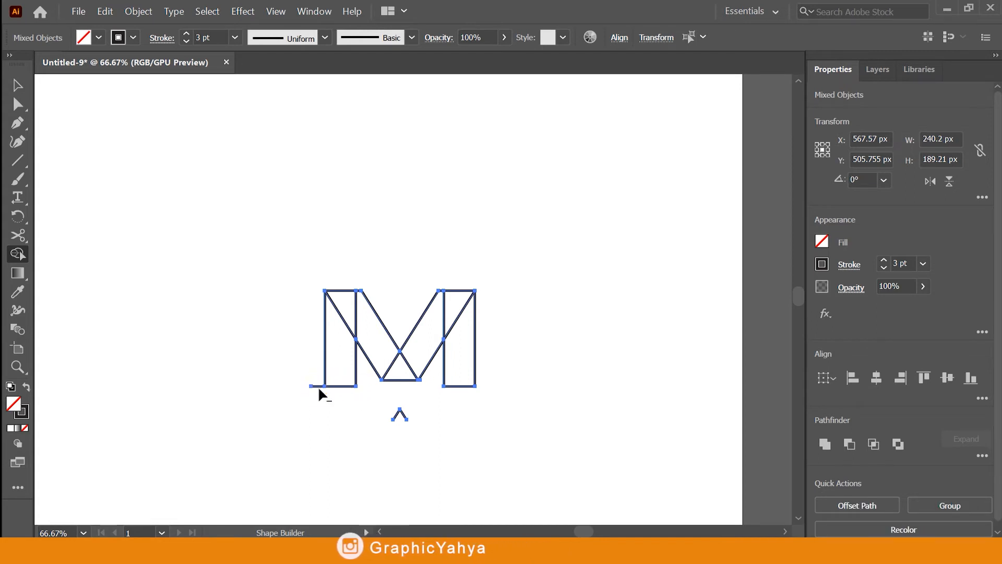
left_click(404, 416, "alt")
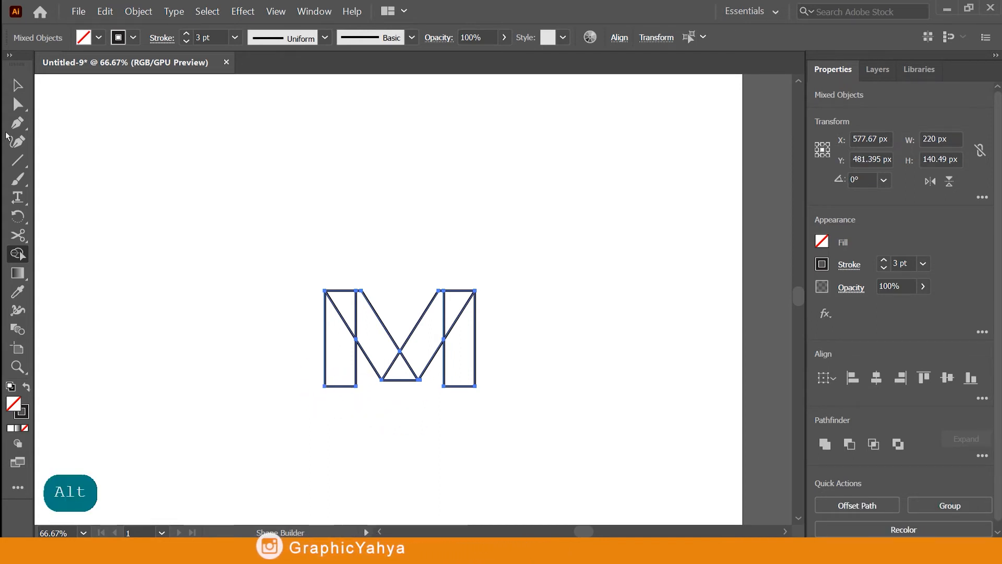
key("ctrl+plus")
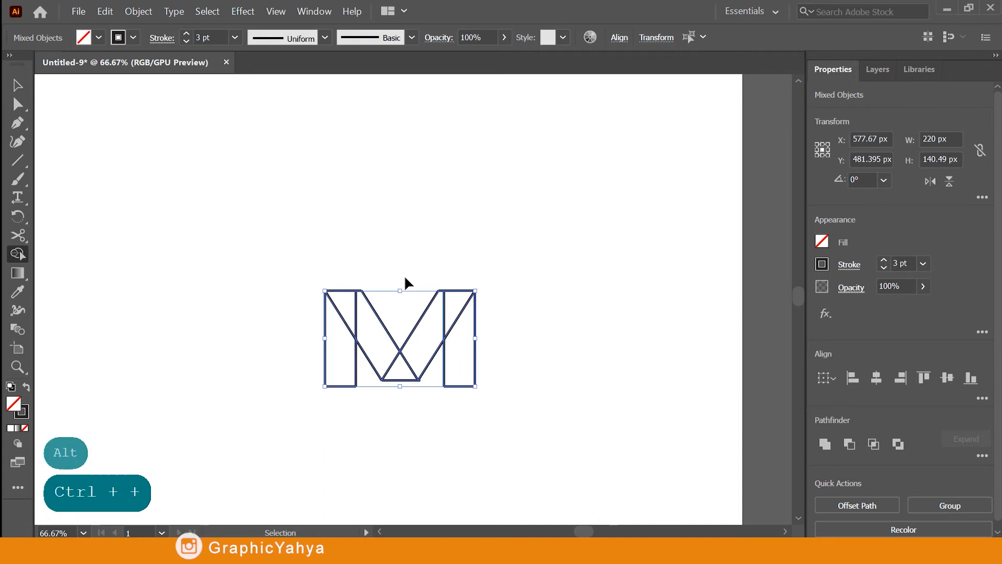
Step: Select all the lines and use Shape Builder to merge each diagonal band into one piece, with the right band overlapping the left
left_click(17, 85)
left_click(211, 155)
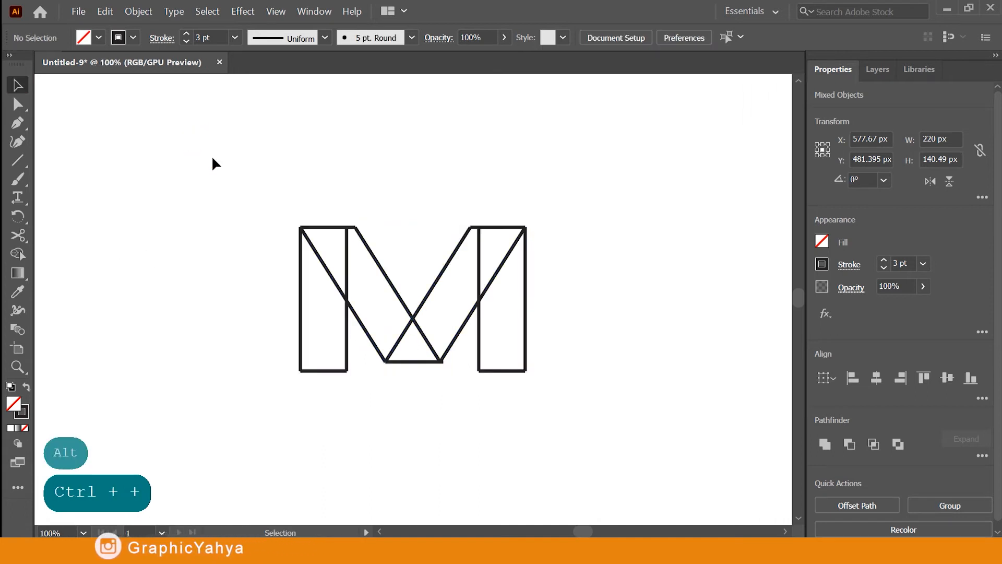
left_click_drag(560, 213, 253, 388)
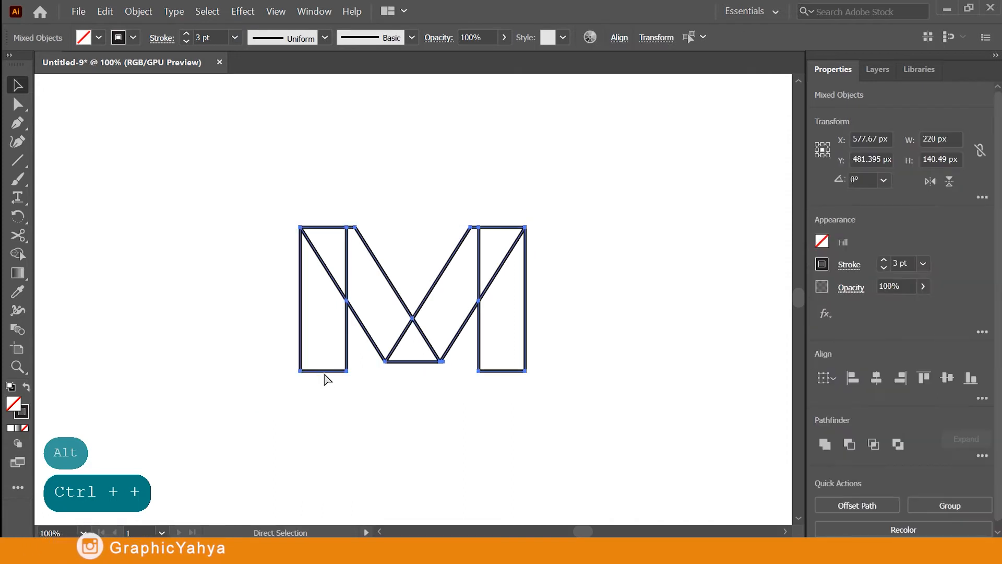
key("ctrl+0")
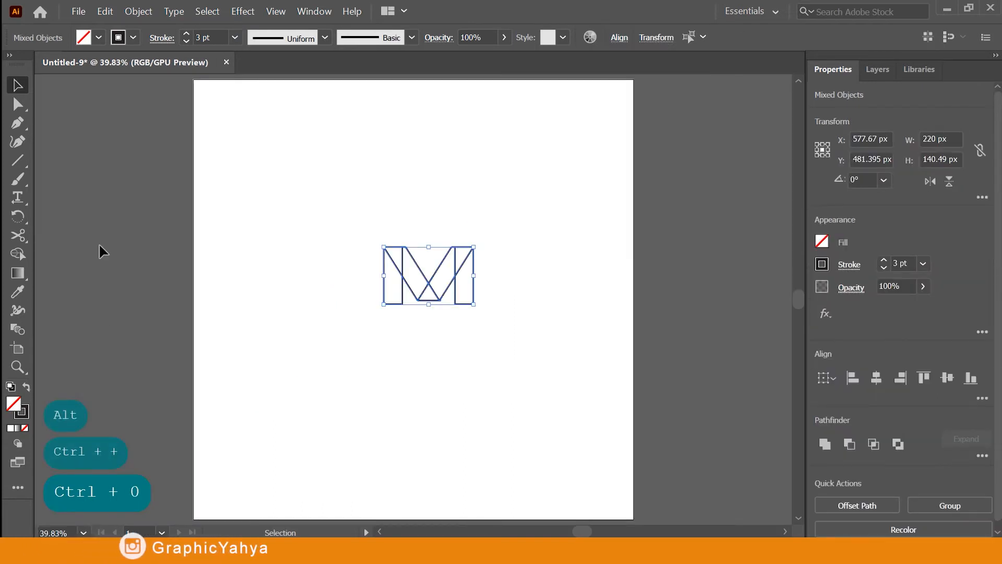
left_click(17, 253)
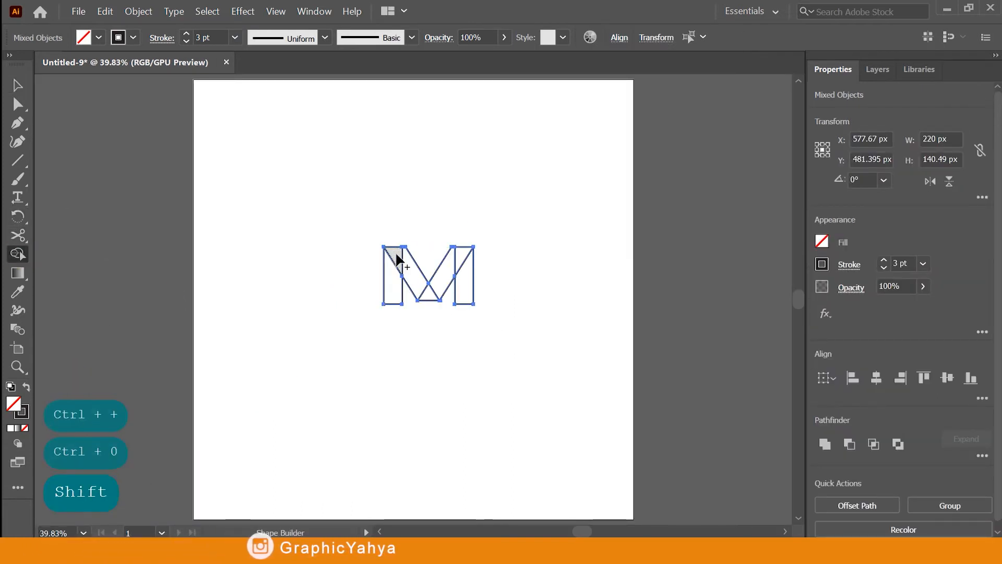
left_click_drag(393, 258, 420, 284)
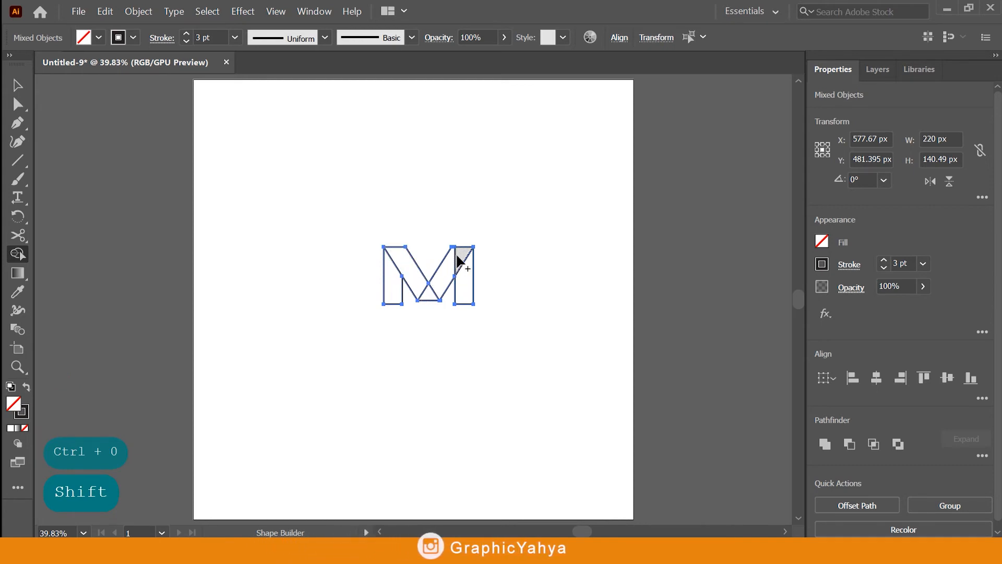
left_click_drag(464, 257, 430, 298)
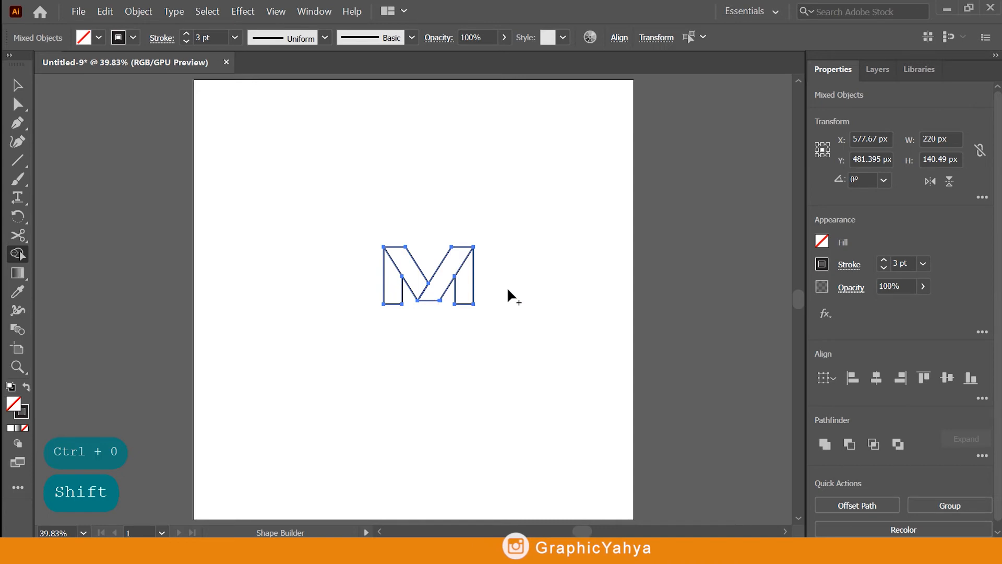
left_click(15, 85)
left_click(514, 221)
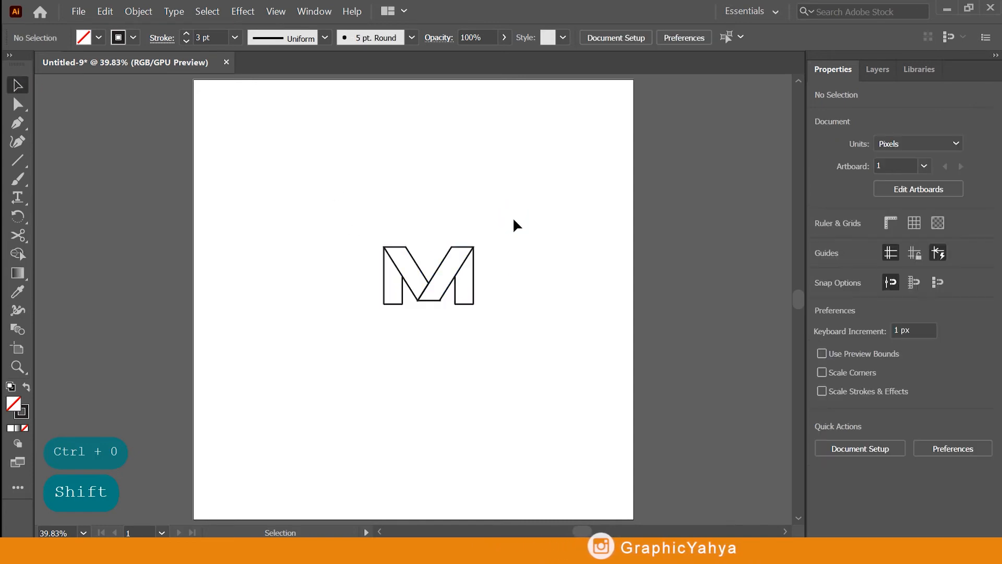
Step: Select the whole M and fill its left leg with very dark grey using Shape Builder
left_click_drag(495, 226, 352, 332)
left_click(18, 254)
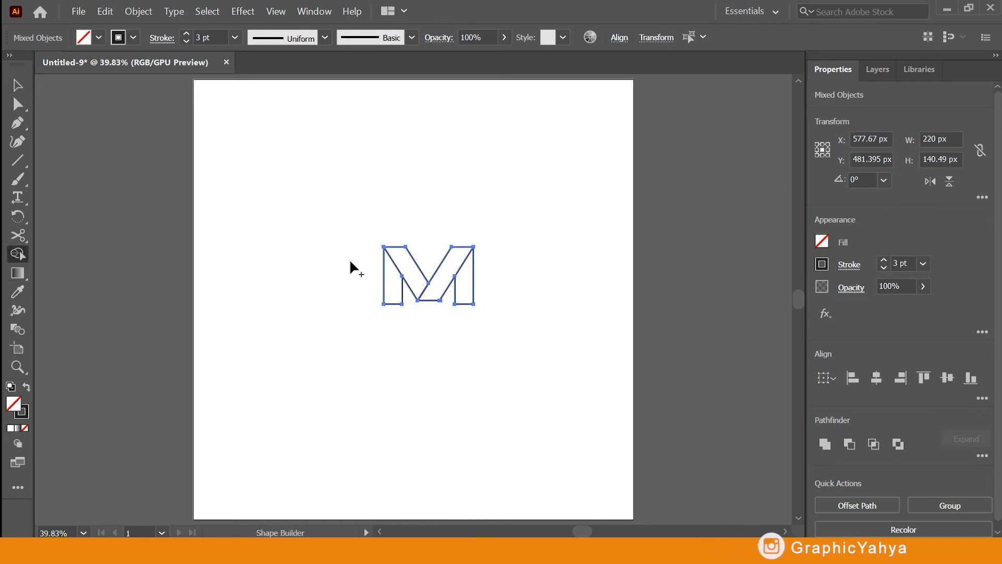
left_click(822, 241)
left_click(674, 343)
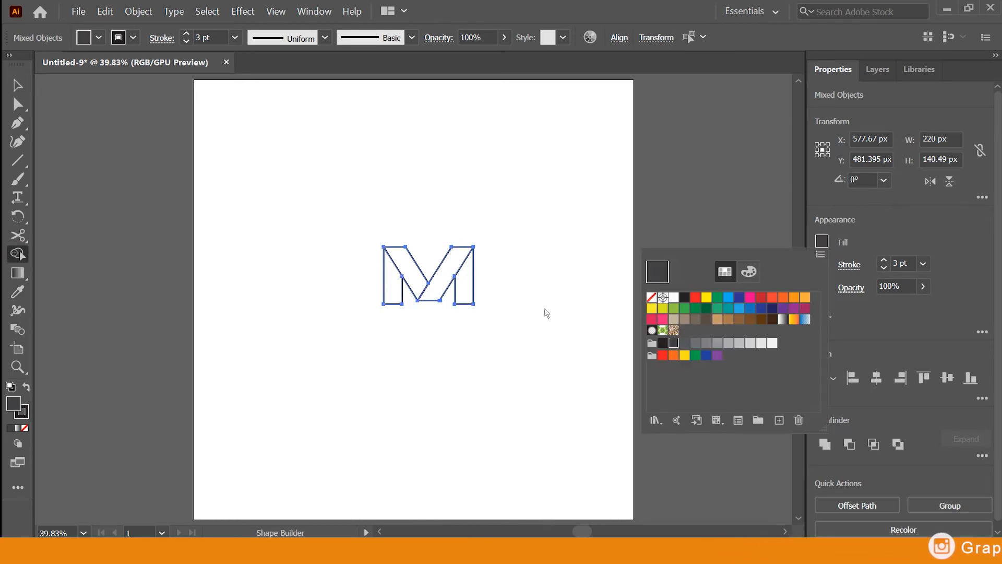
left_click(417, 278)
left_click(398, 282)
Step: Fill the M's right leg with a dark grey slightly lighter than the left leg using Shape Builder
left_click(822, 241)
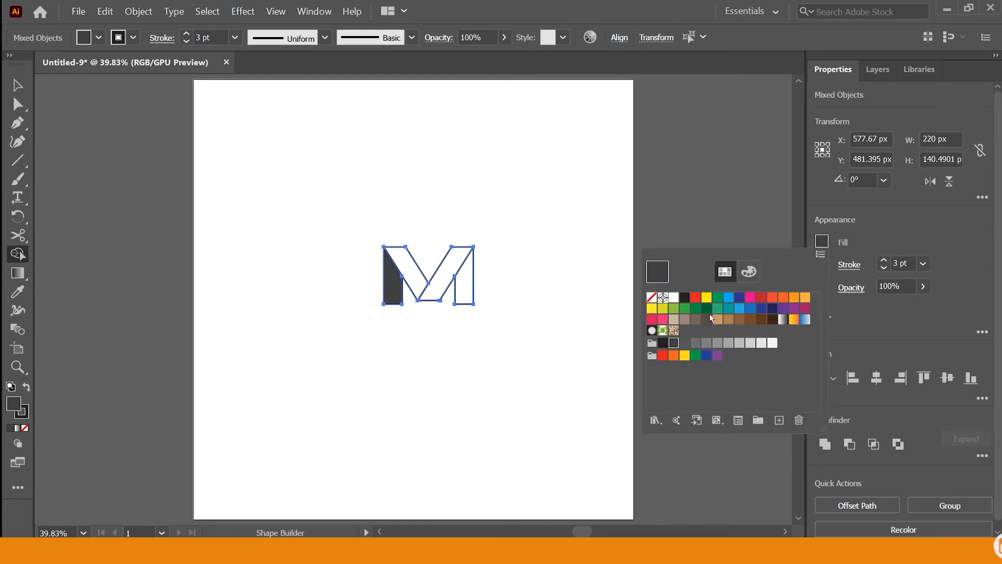
left_click(738, 343)
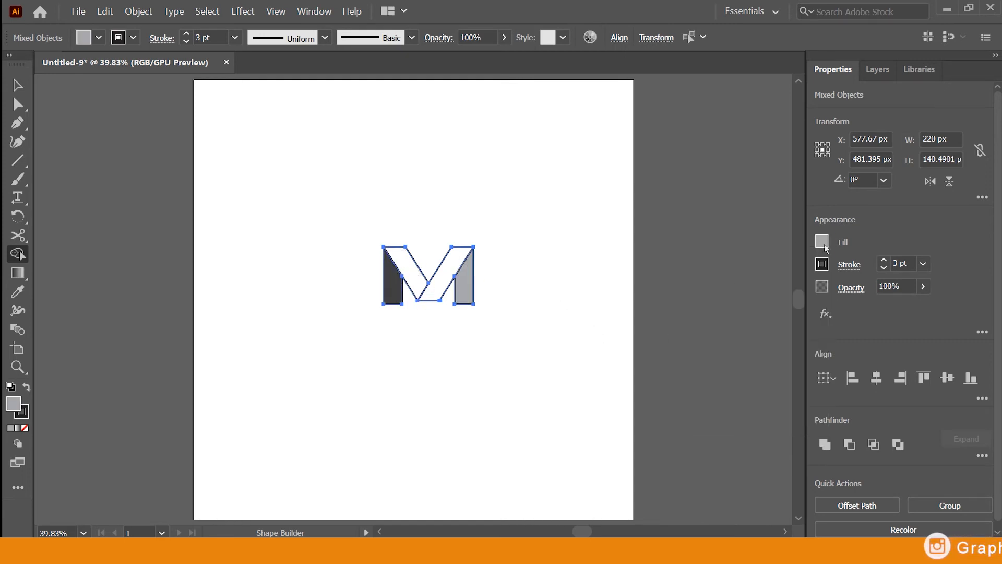
left_click(823, 241)
left_click(685, 343)
left_click(466, 285)
Step: Fill the right diagonal band with light grey and the left diagonal band with medium grey
left_click(823, 241)
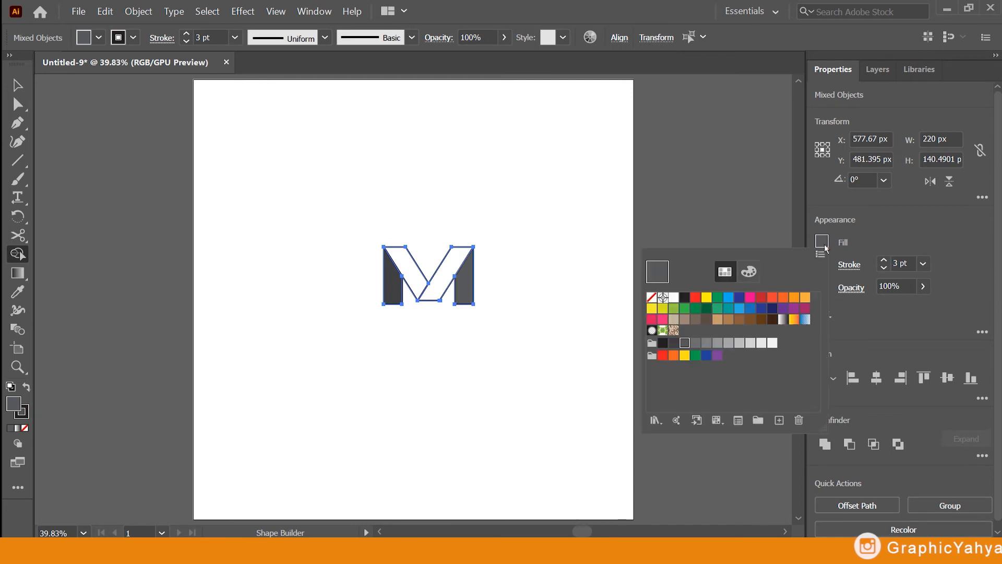
left_click(729, 343)
left_click(447, 277)
left_click(822, 242)
left_click(721, 340)
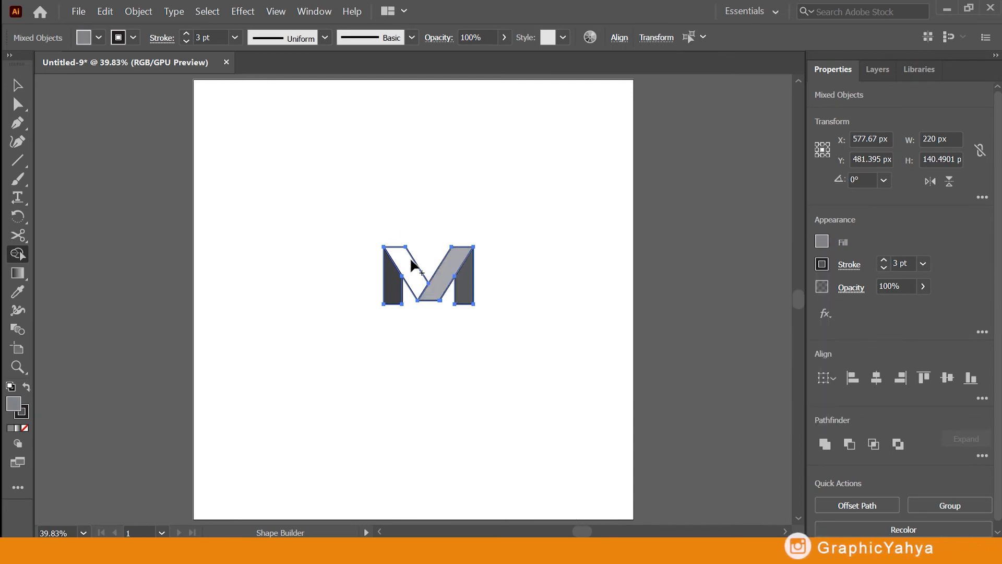
Step: Select all pieces of the M and remove their outlines by setting the stroke weight to 0
left_click(17, 86)
left_click_drag(512, 233, 347, 350)
double_click(898, 264)
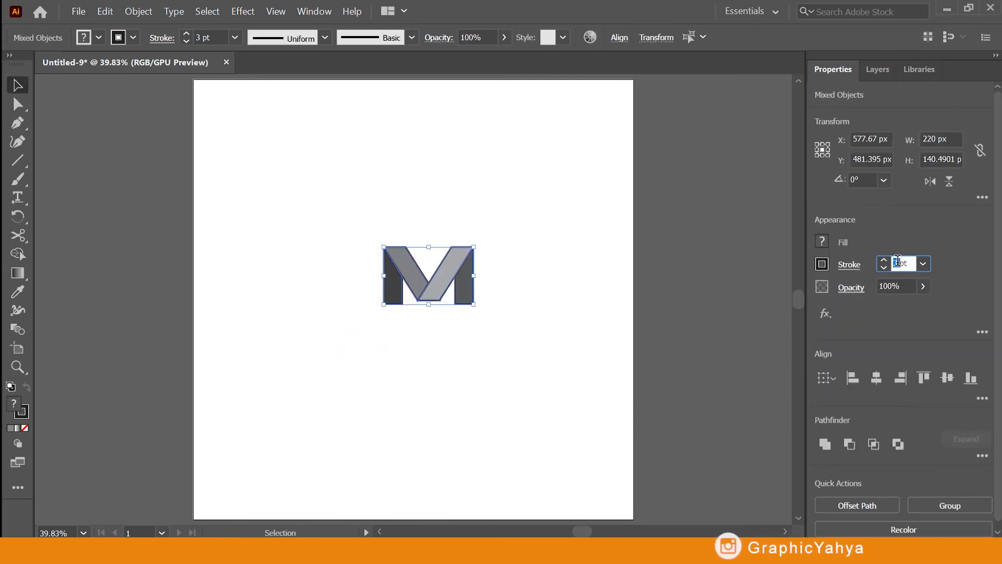
type("0")
key("Return")
Step: Select all the borderless M pieces and group them
left_click(497, 224)
left_click_drag(497, 224, 342, 345)
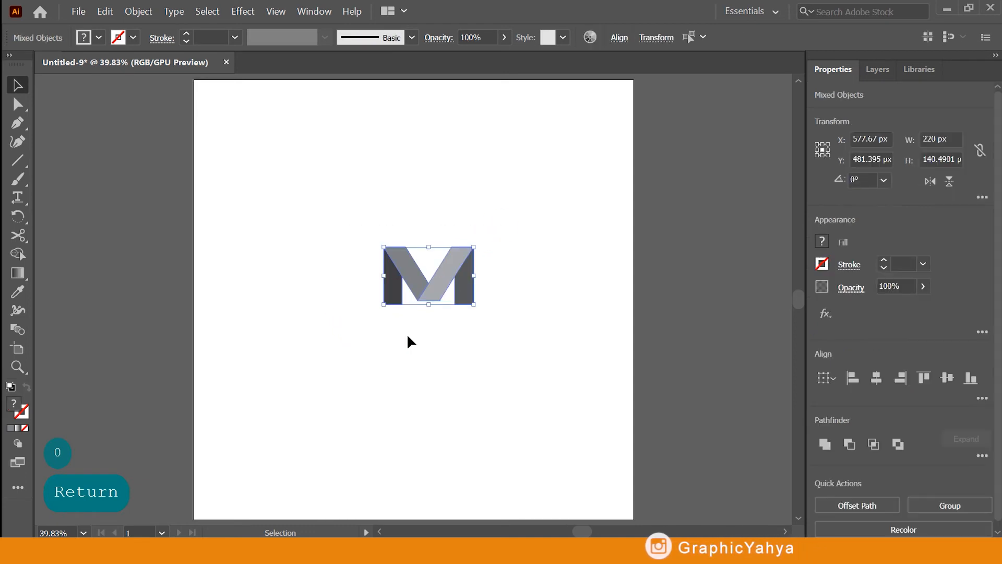
key("ctrl+g")
left_click(518, 258)
Step: Bring the grouped M into the open Photoshop document as a smart object, large and vertically centred on the canvas
left_click_drag(444, 266, 500, 362)
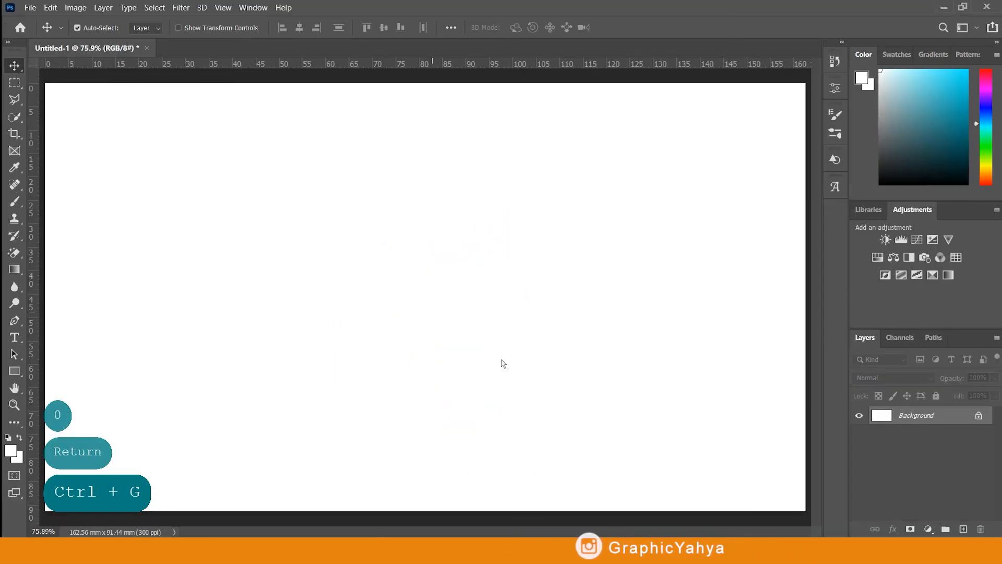
key("ctrl+0")
left_click_drag(510, 307, 496, 293)
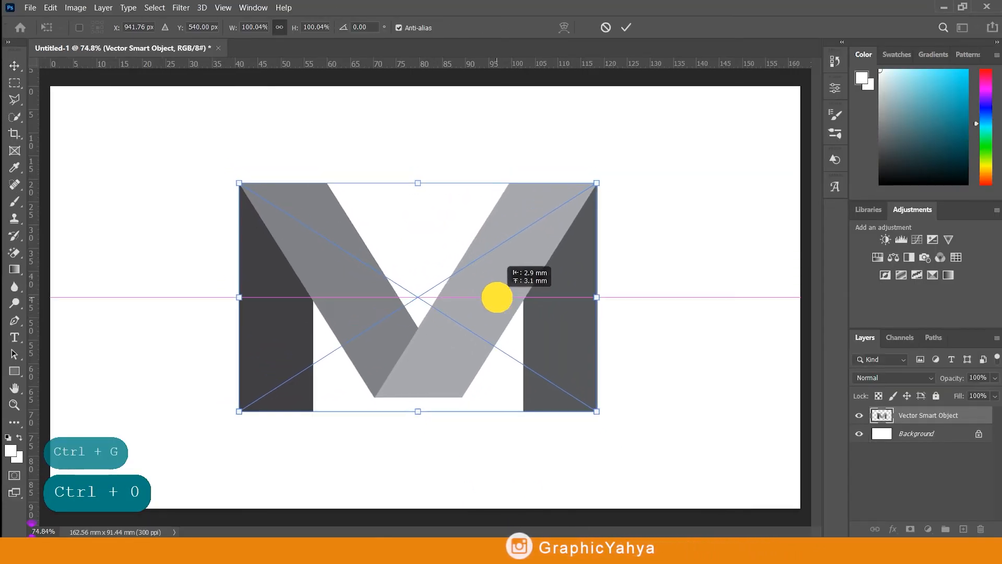
key("Return")
Step: Outline the upper part of the right leg with the Polygonal Lasso, following its diagonal fold edge
left_click(14, 101)
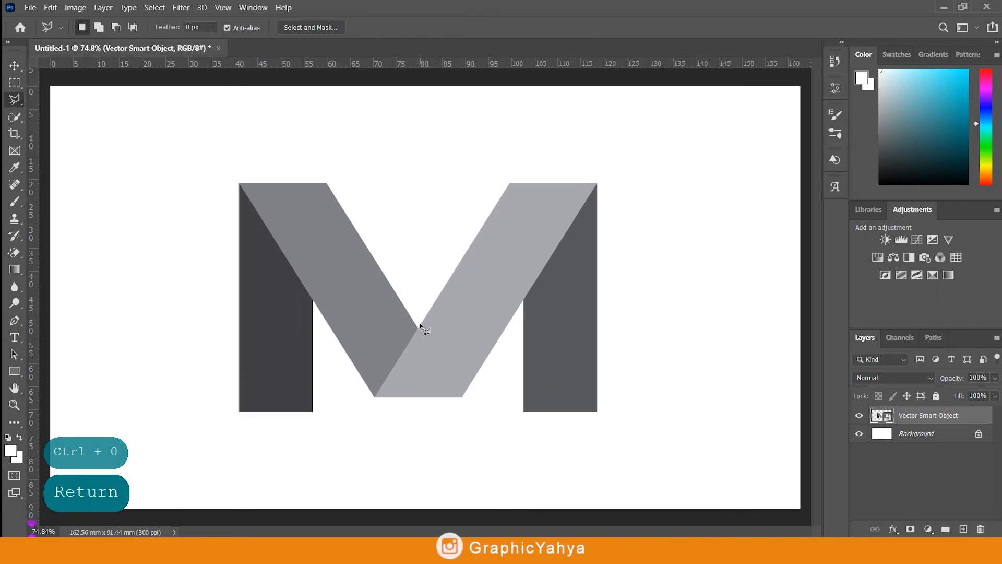
left_click(523, 302)
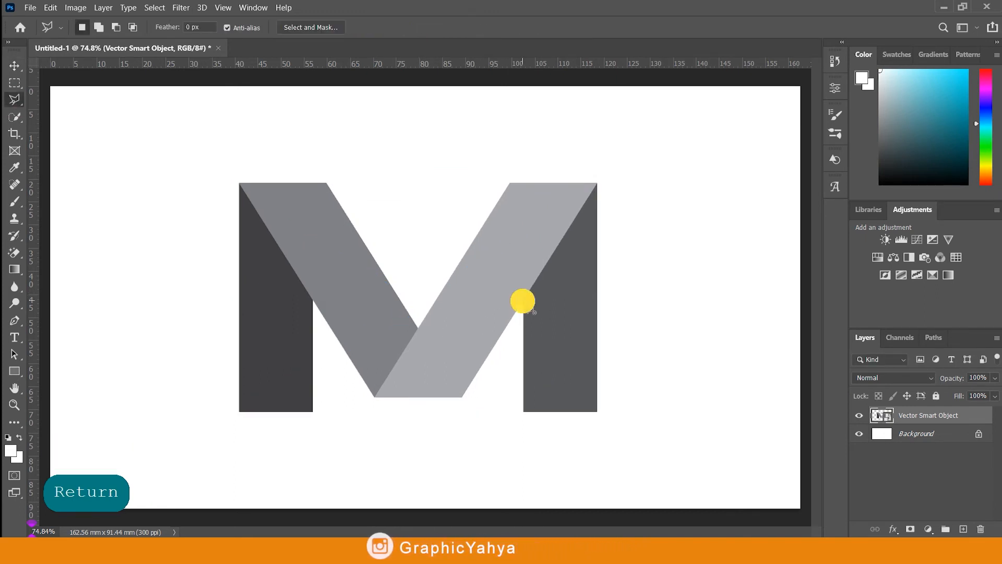
left_click(620, 152)
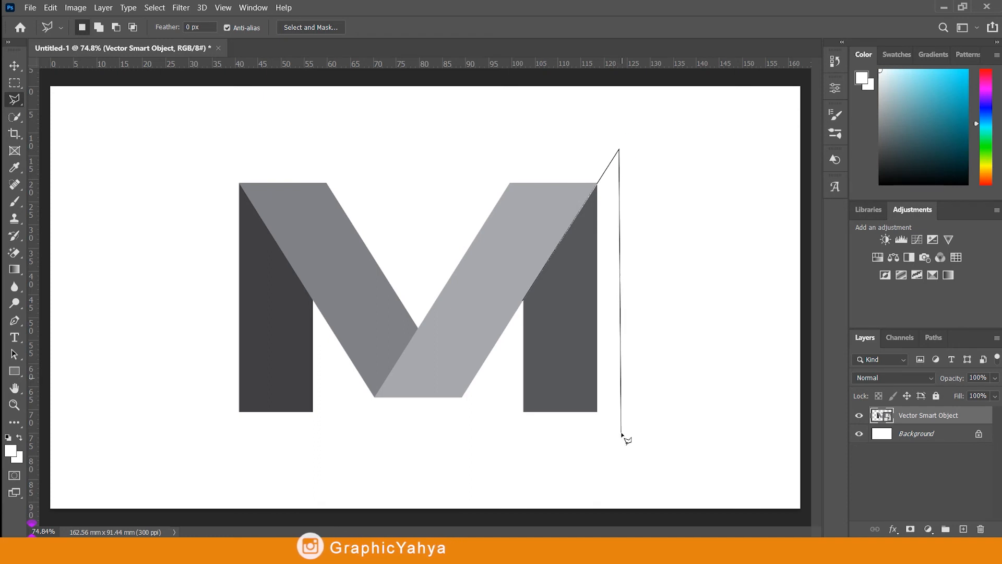
left_click(621, 431)
double_click(484, 330)
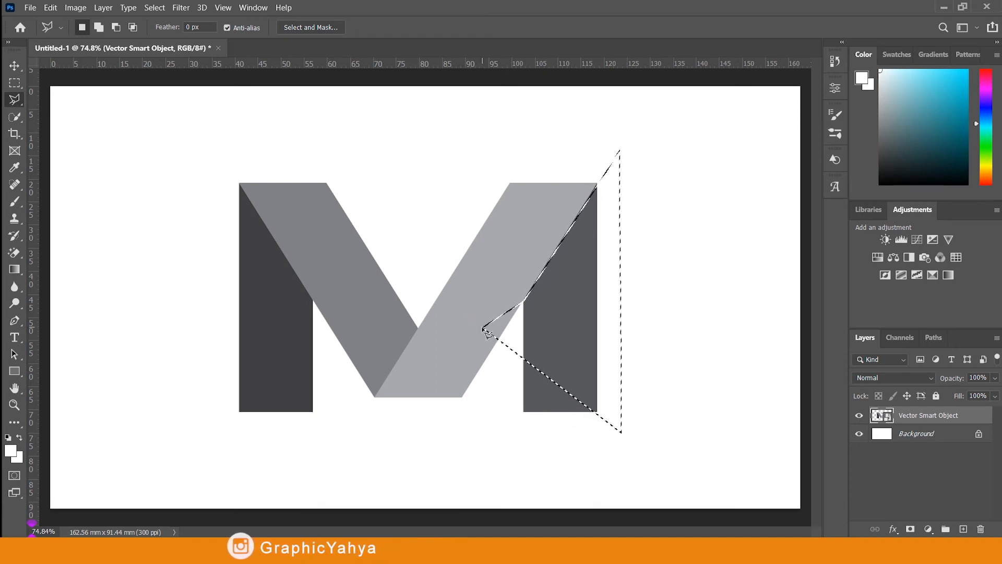
Step: Add a new layer for the leg's gradient shading and reset the foreground and background colours to default black and white
key("g")
left_click(963, 530)
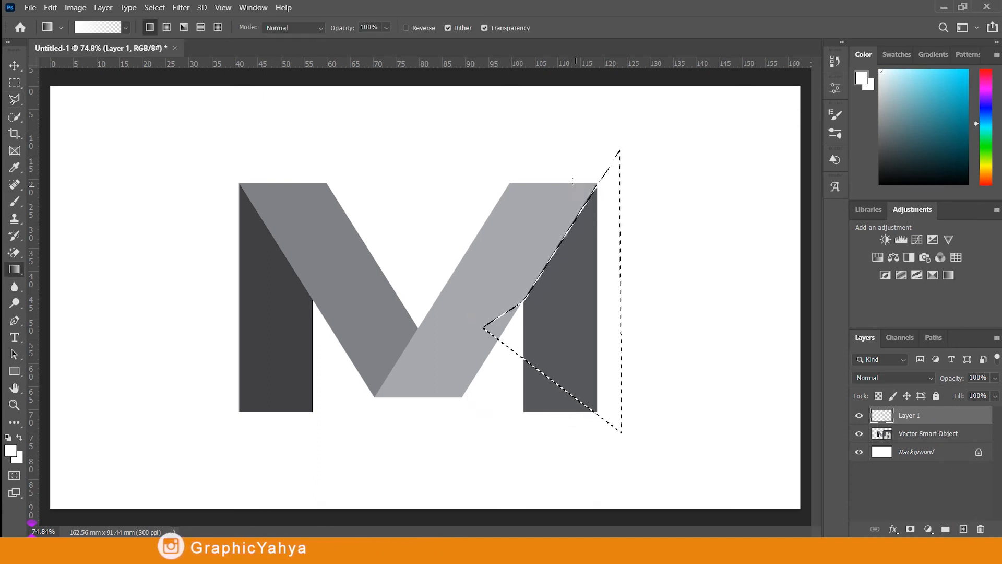
left_click_drag(581, 183, 580, 284)
key("ctrl+z")
key("d")
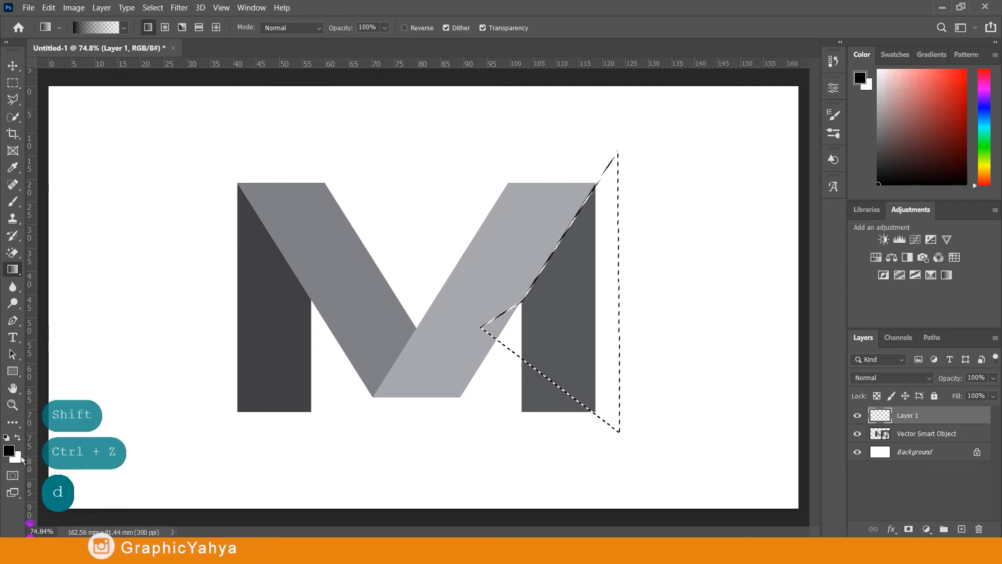
Step: Shade the selected right leg with a downward black-to-transparent gradient, clip the layer to the M and deselect
left_click_drag(571, 152, 563, 281)
left_click_drag(593, 261, 594, 262)
key("ctrl+z")
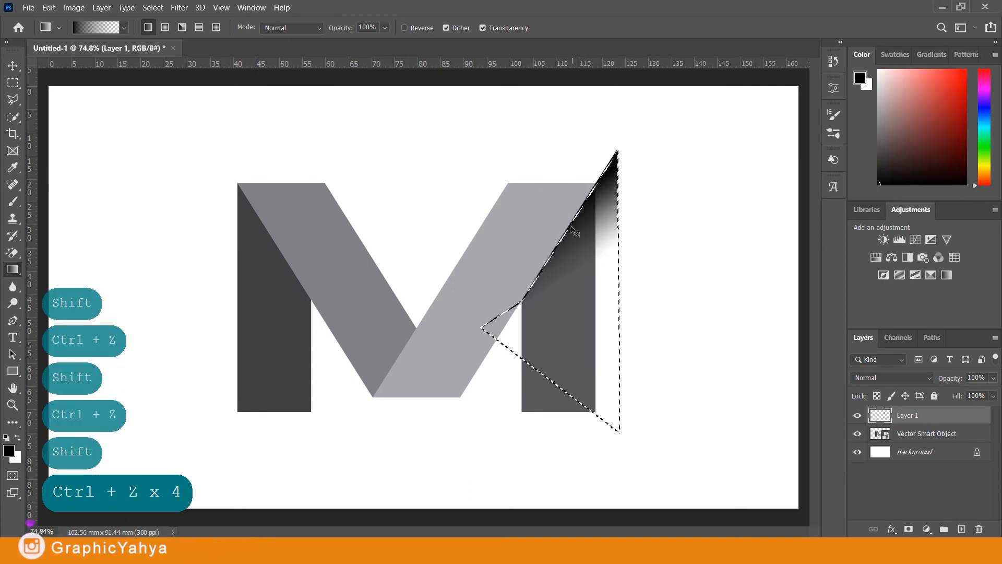
left_click_drag(575, 198, 576, 311)
left_click(929, 424, "alt")
key("ctrl+d")
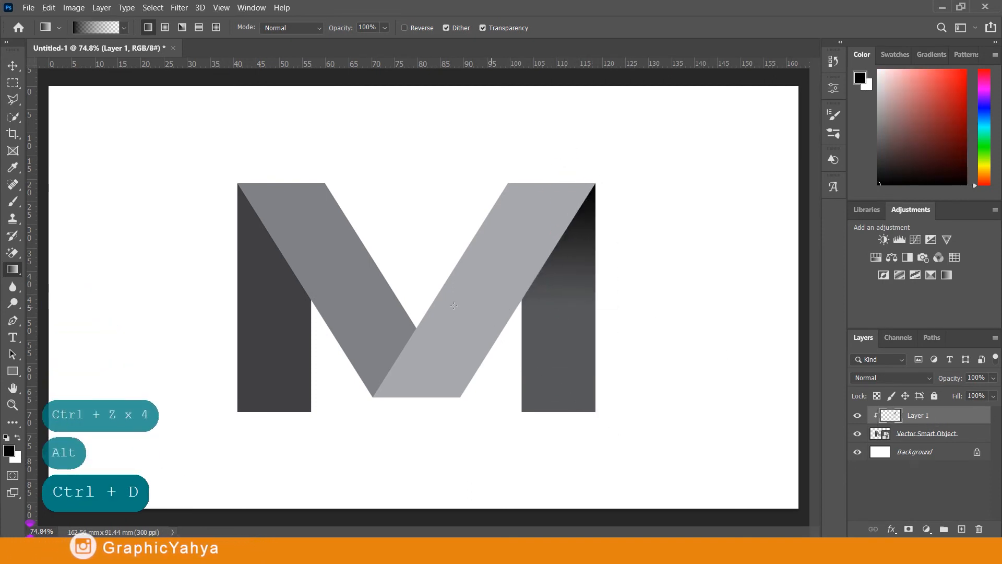
Step: Outline the lower end of the left diagonal along its fold with the Polygonal Lasso and add a new layer
left_click(13, 101)
left_click(419, 326)
left_click(362, 417)
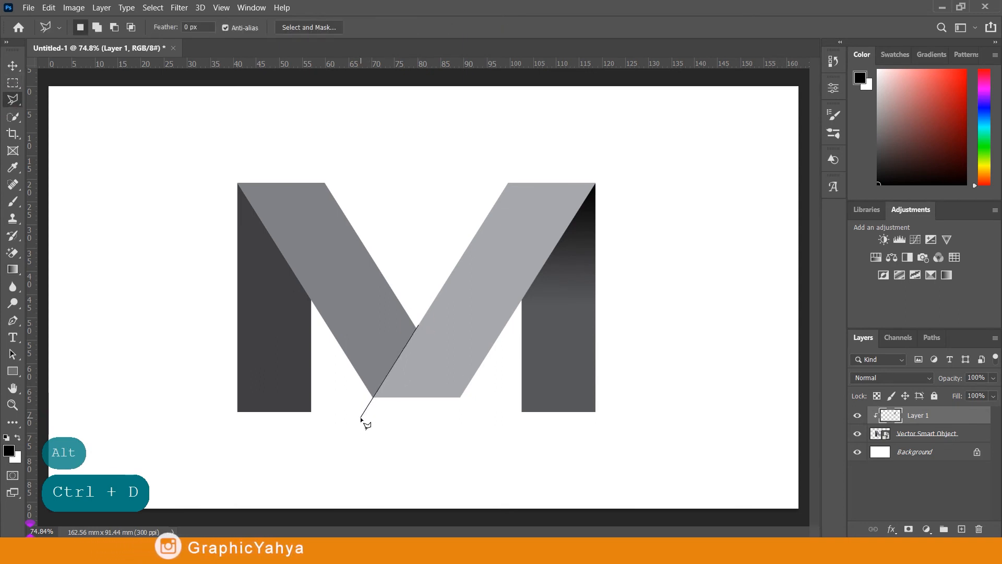
left_click(962, 529)
Step: Shade the left diagonal's lower end with a black-to-transparent gradient fading away from the fold, clip the layer to the M and deselect
key("g")
mouse_move(343, 320)
left_mouse_down()
mouse_move(409, 374)
mouse_move(346, 314)
left_mouse_up()
key("ctrl+z")
left_click(928, 424, "alt")
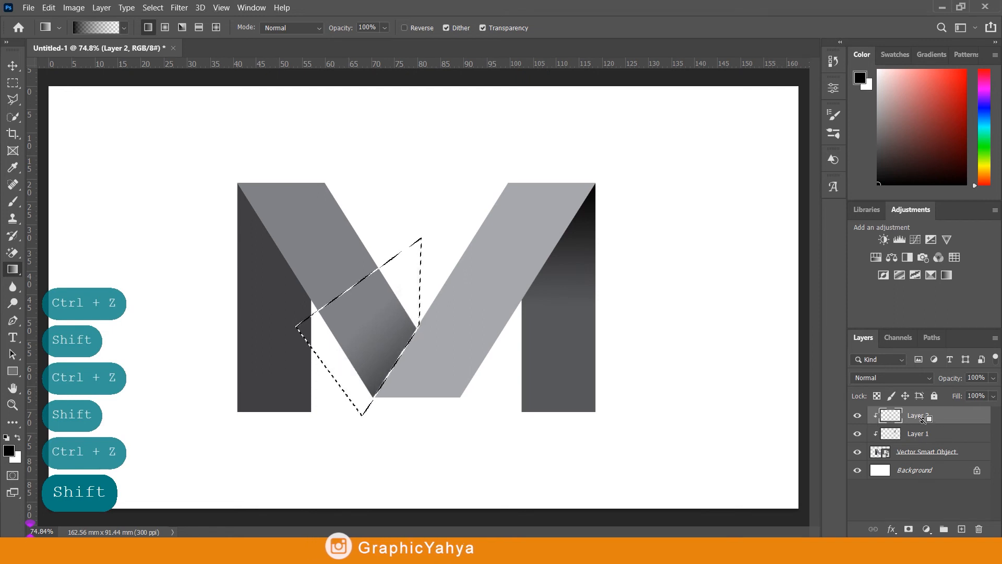
key("ctrl+d")
Step: Group the M with its two shading layers and scale the group to about 50% around its centre
key("ctrl+0")
left_click(973, 457, "shift")
key("ctrl+g")
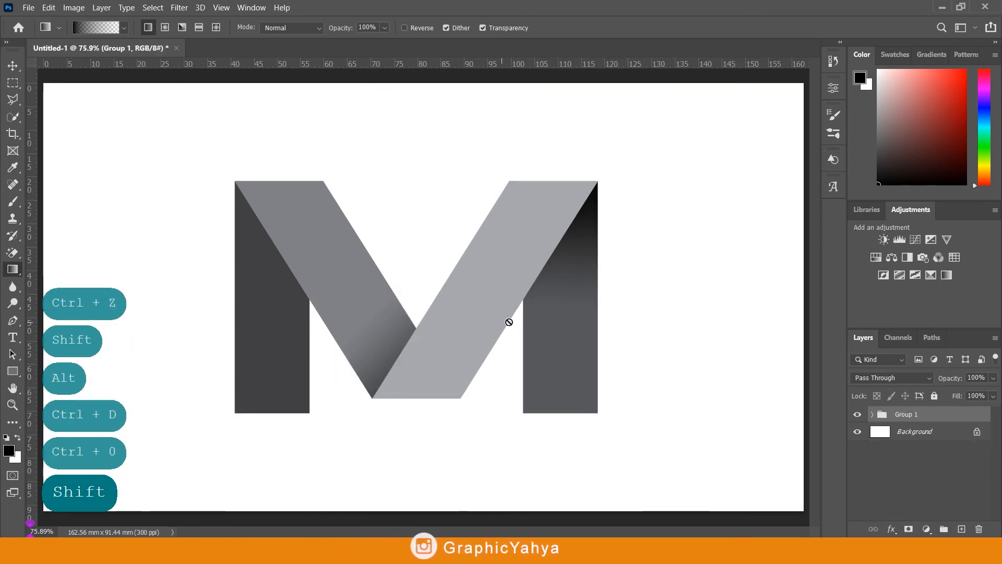
key("ctrl+t")
left_click_drag(618, 148, 530, 217)
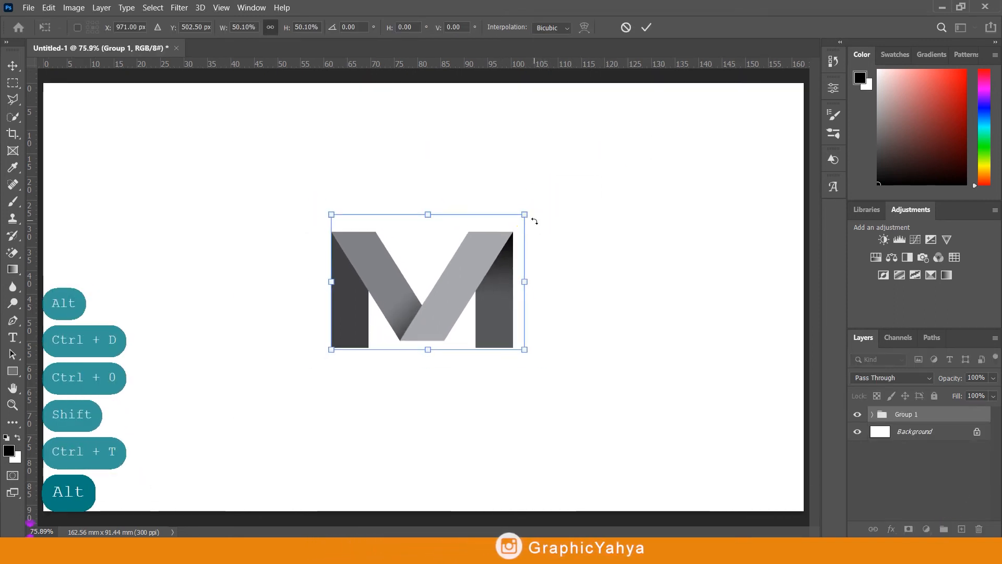
key("Return")
Step: Add a gradient fill layer above the background with Radial style, Reverse enabled and a scale of 250%
left_click(915, 431)
left_click(927, 529)
left_click(917, 320)
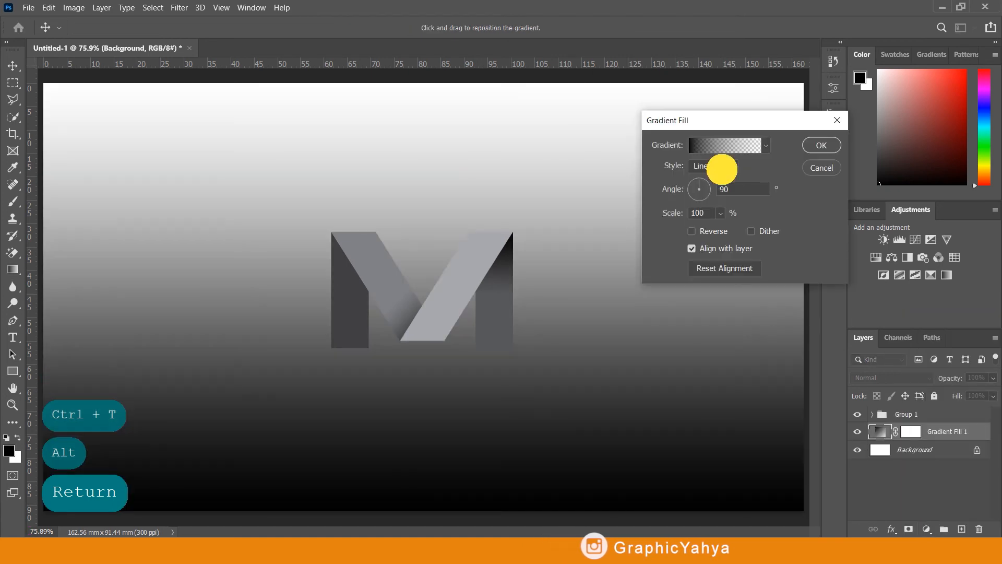
left_click(722, 169)
left_click(706, 187)
left_click(702, 231)
type("250")
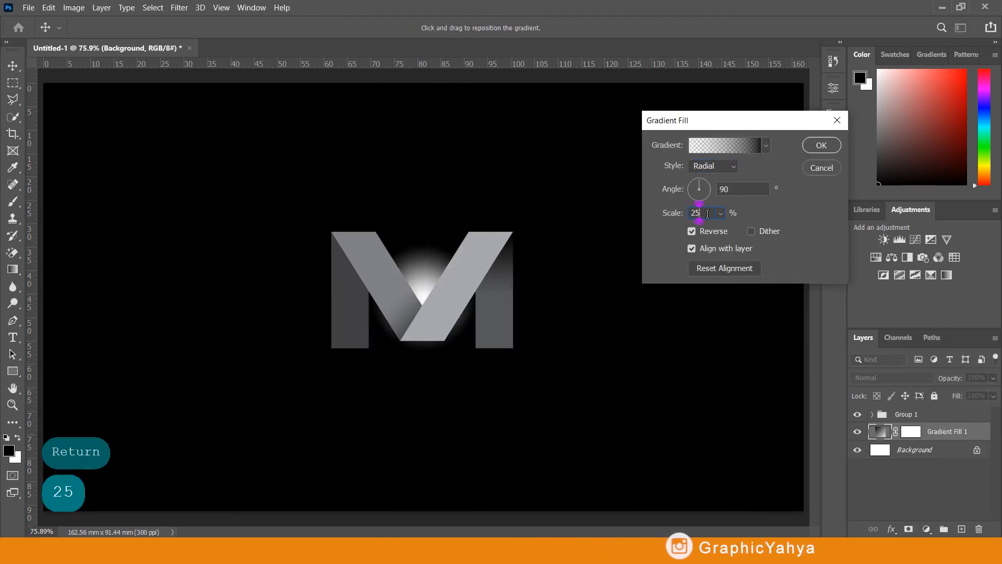
left_click(821, 145)
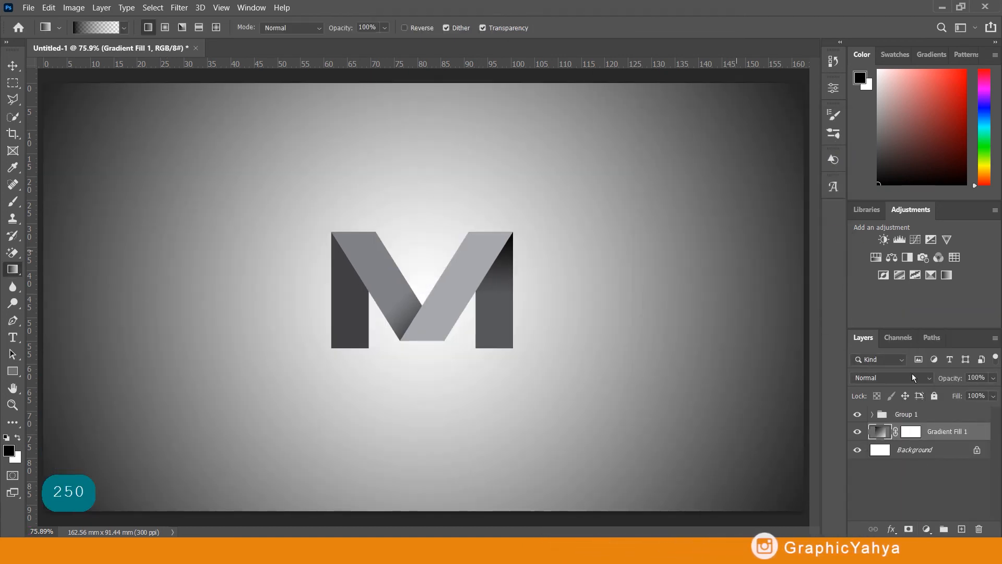
Step: Duplicate the M's group and convert the copy to a smart object
left_click(922, 420)
key("ctrl+j")
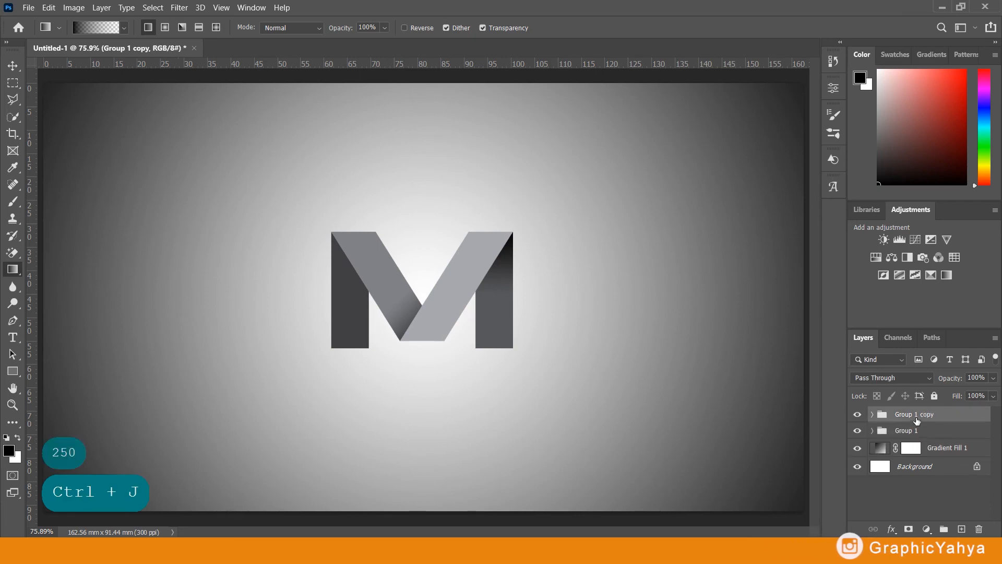
right_click(919, 418)
left_click(846, 180)
Step: Enlarge the copied M to about 282% and move it partly off the canvas's upper-right corner
key("ctrl+t")
left_click_drag(514, 231, 557, 192)
left_click_drag(564, 187, 814, 201)
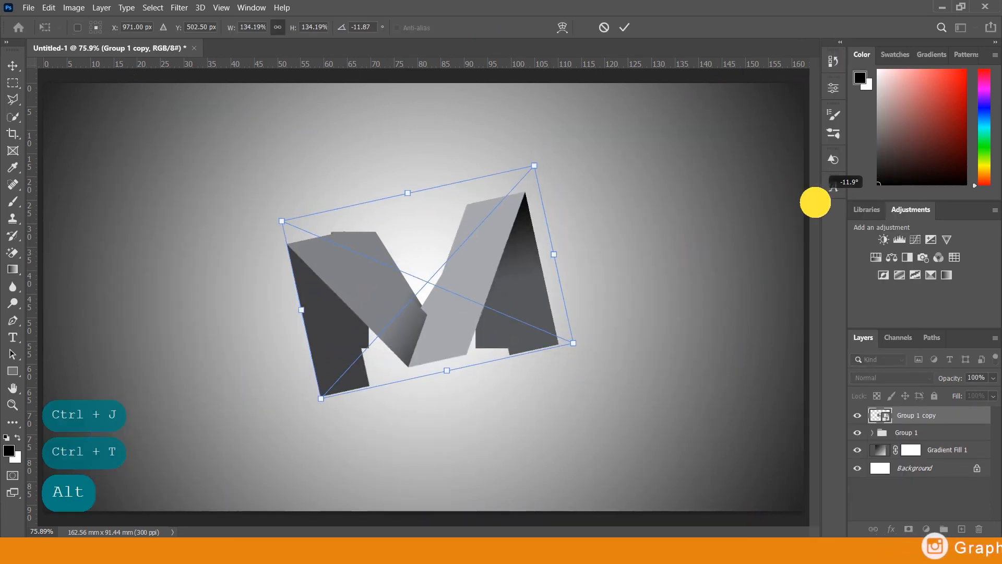
key("ctrl+z")
left_click_drag(557, 193, 701, 91)
left_click_drag(539, 275, 867, 188)
key("Return")
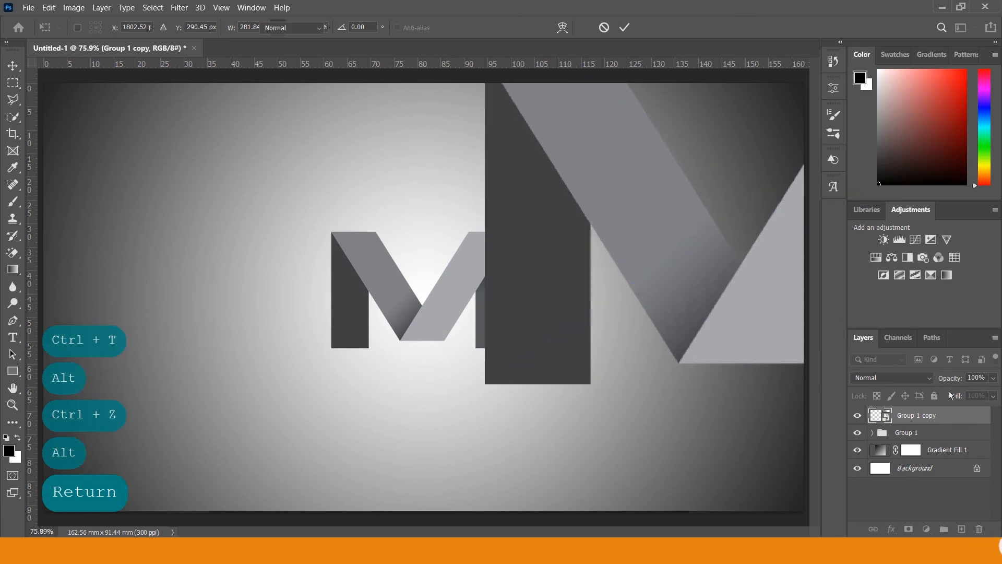
Step: Move the enlarged M's layer below the original M's group and set its opacity to 15%
left_click_drag(919, 415, 919, 441)
left_click(973, 378)
type("10")
type("15")
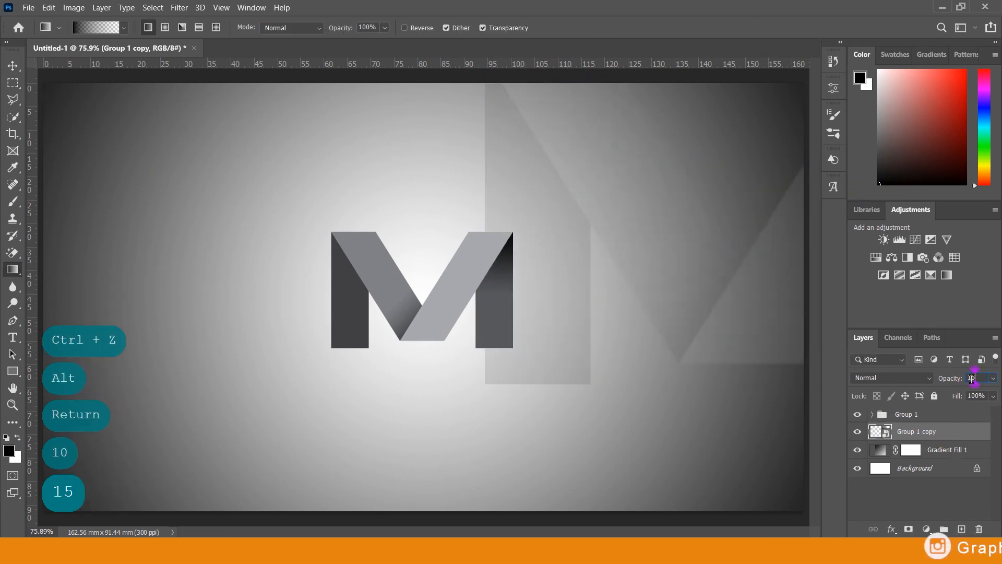
key("Return")
Step: Shift the faint enlarged M about 4.6 mm left and 1.2 mm up on the canvas
key("v")
left_click_drag(649, 246, 628, 239)
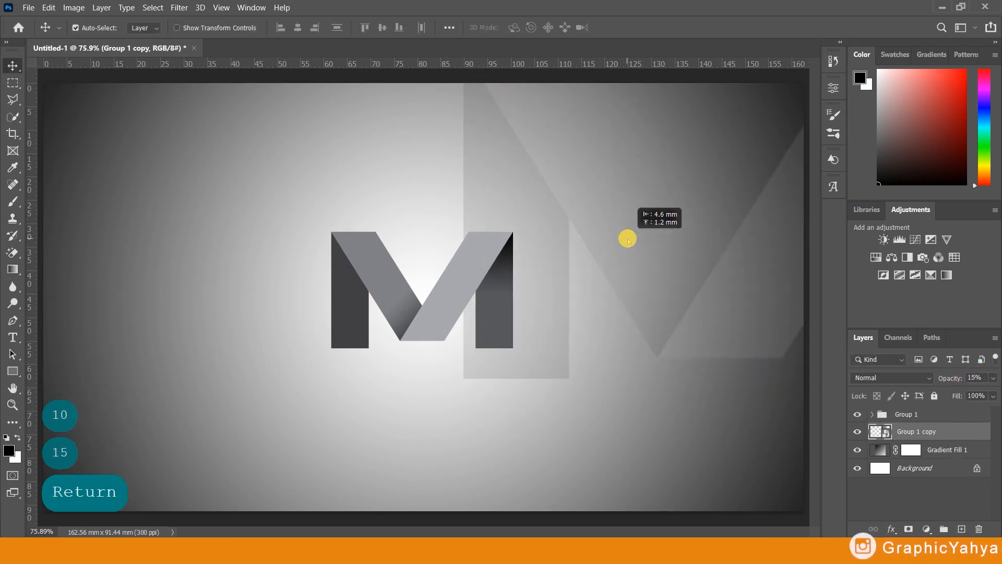
Step: Add a new layer above the gradient fill and paint one soft black dot with a 95 px brush centrally below the M
left_click(609, 415)
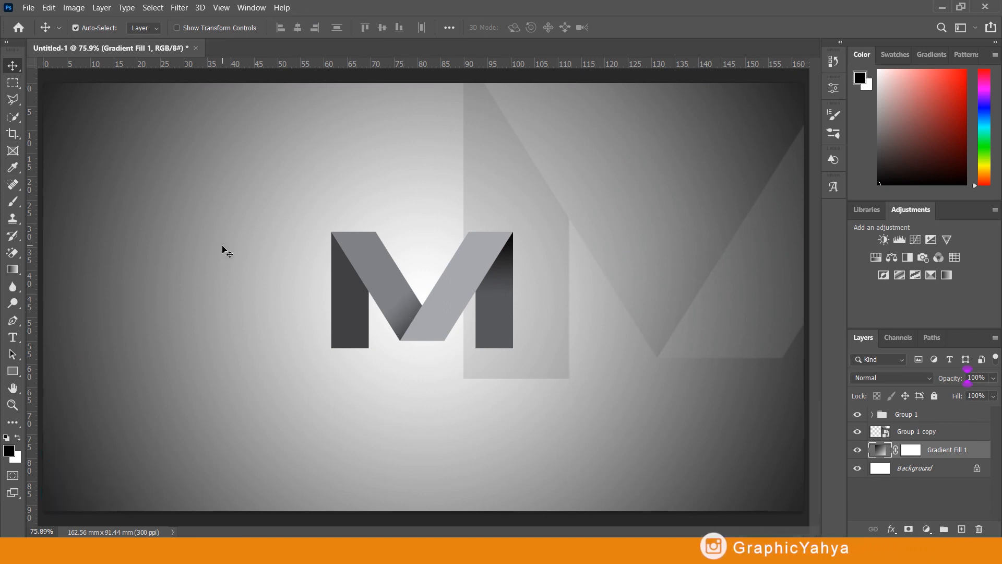
key("ctrl+shift+alt+n")
left_click(12, 202)
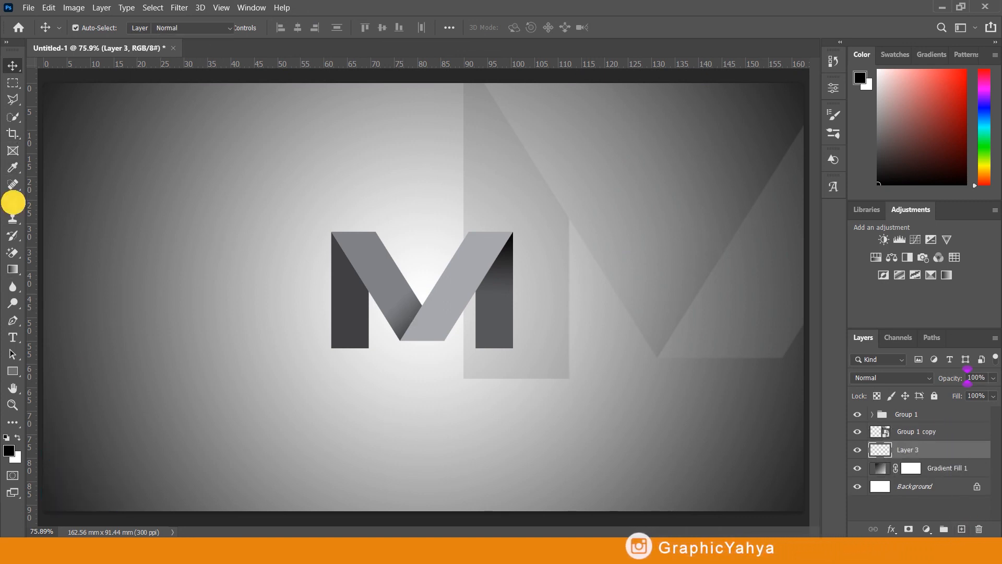
right_click(470, 427)
right_click(422, 382, "alt")
left_click(422, 381)
Step: Stretch the black dot horizontally into a wide, flat shadow and centre it just beneath the M
key("ctrl+t")
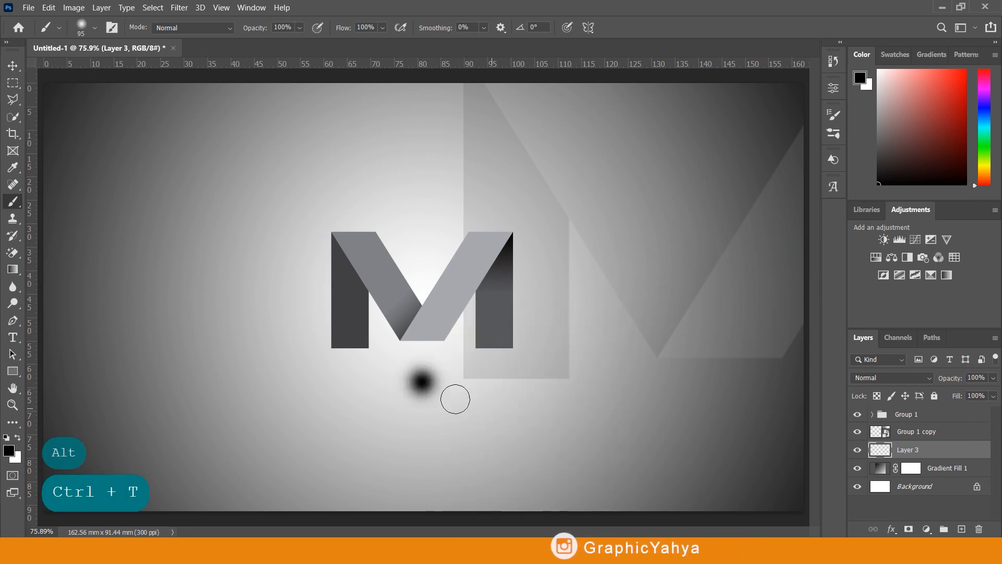
left_click_drag(452, 381, 639, 379)
left_click_drag(535, 385, 442, 373)
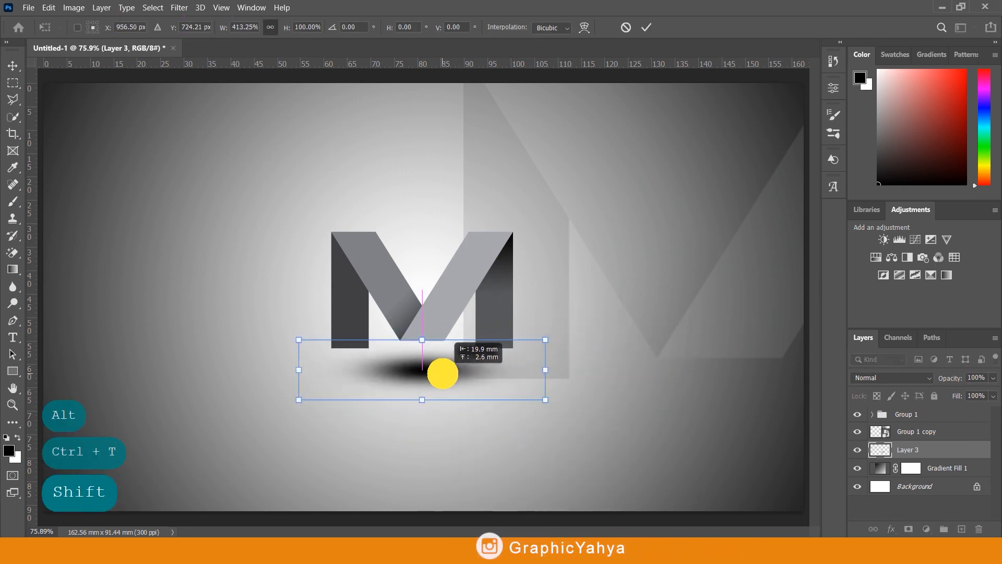
left_click_drag(302, 374, 258, 375)
left_click_drag(401, 374, 423, 412)
key("Return")
Step: Set the shadow layer's opacity to 35%
double_click(975, 377)
type("25")
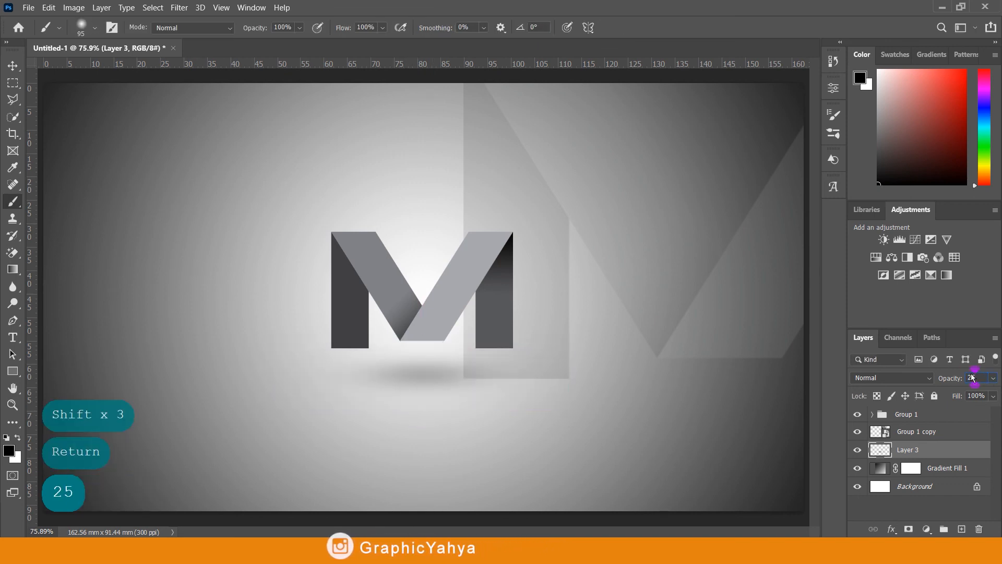
double_click(975, 378)
type("35")
key("Return")
key("v")
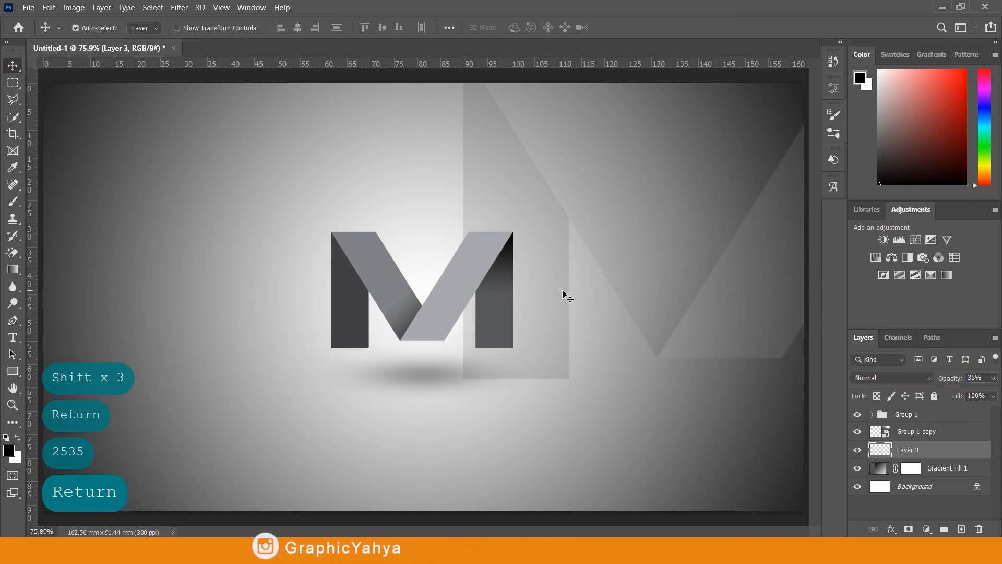
Step: Hide the layer of the enlarged, faint M
left_click(919, 431)
left_click(857, 431)
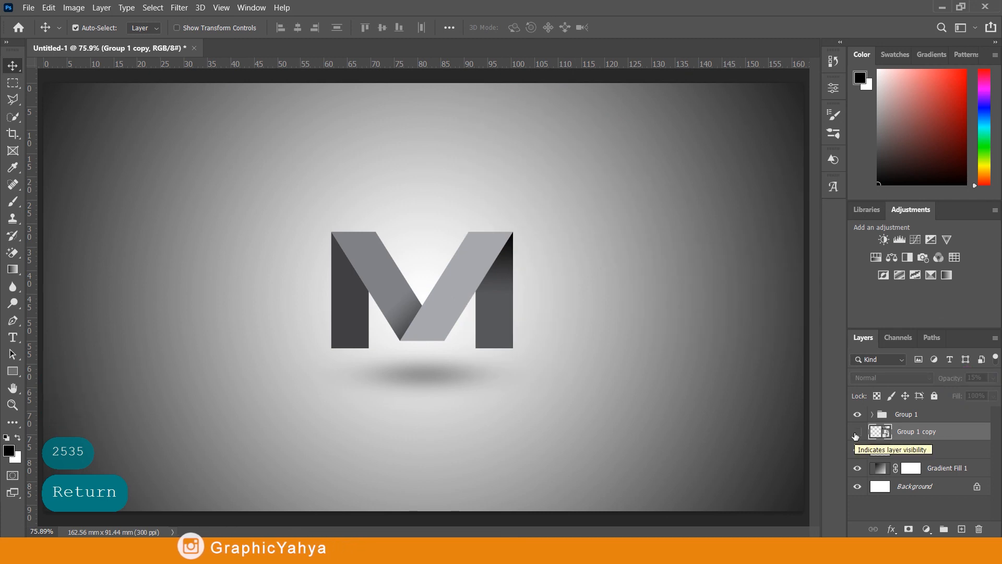